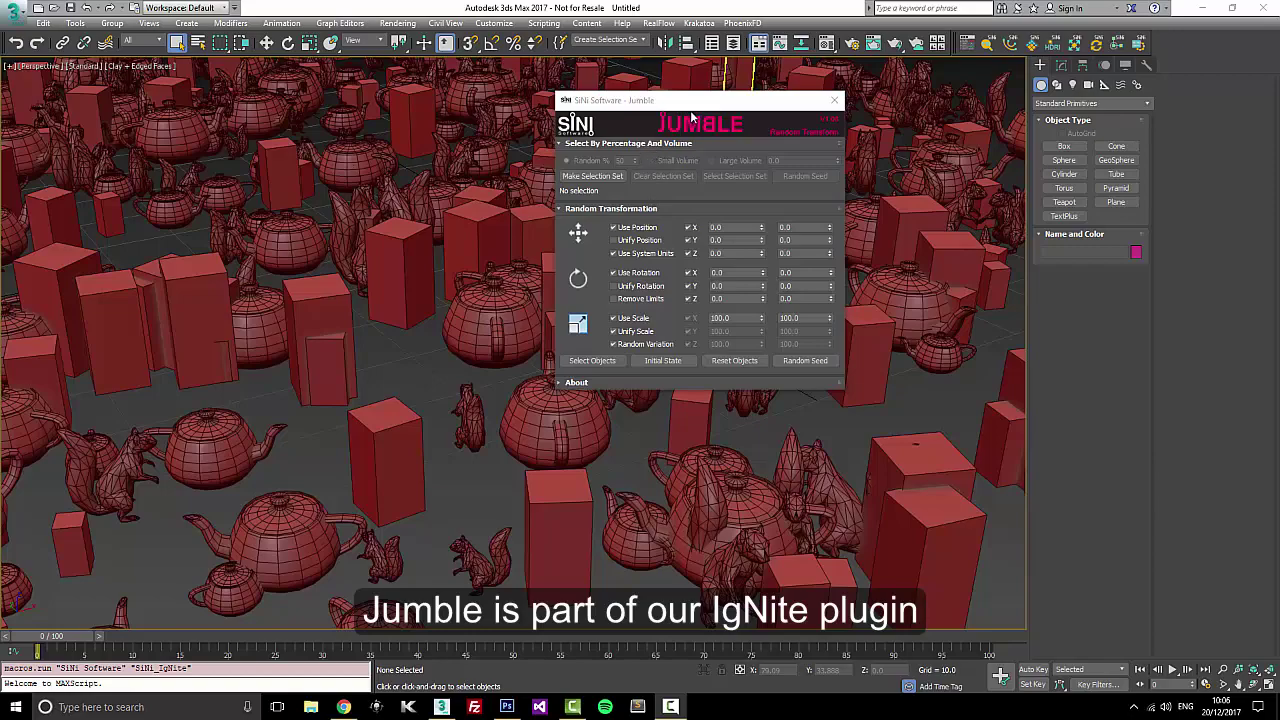
Step: Marquee-select all 500 objects in the scene
drag(690, 117, 790, 114)
scroll(423, 300, down, 5)
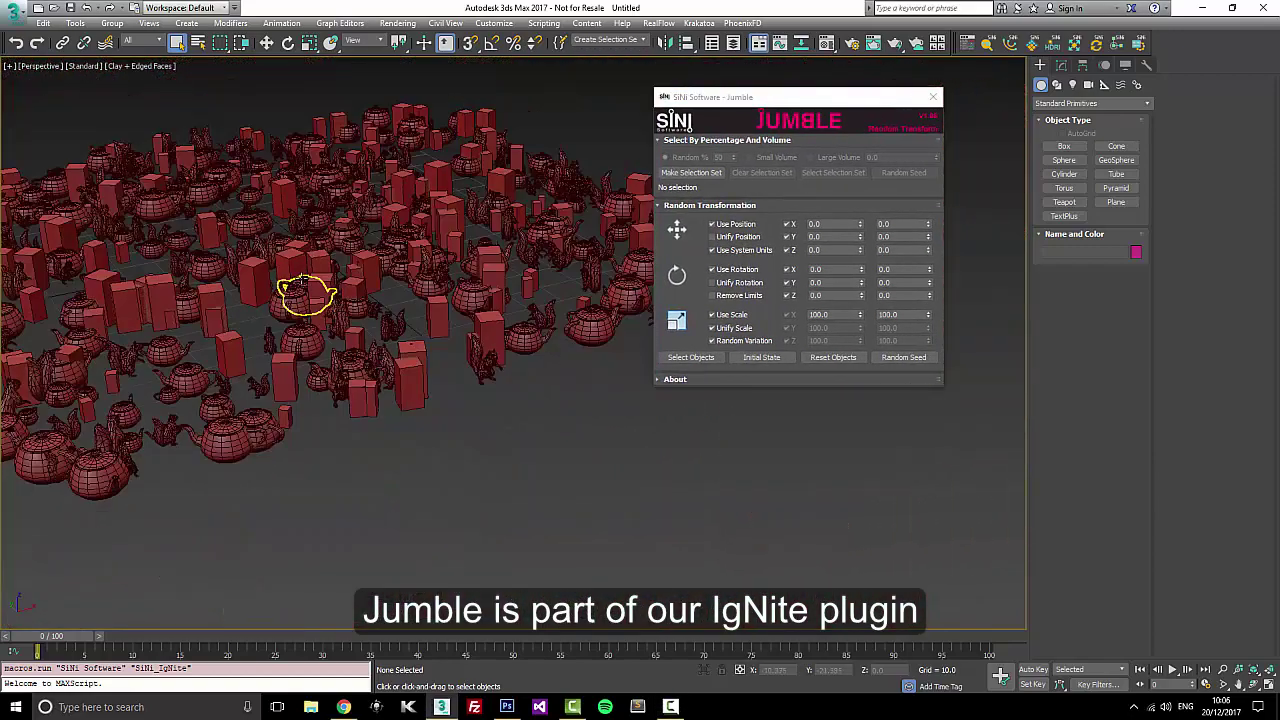
scroll(302, 285, up, 4)
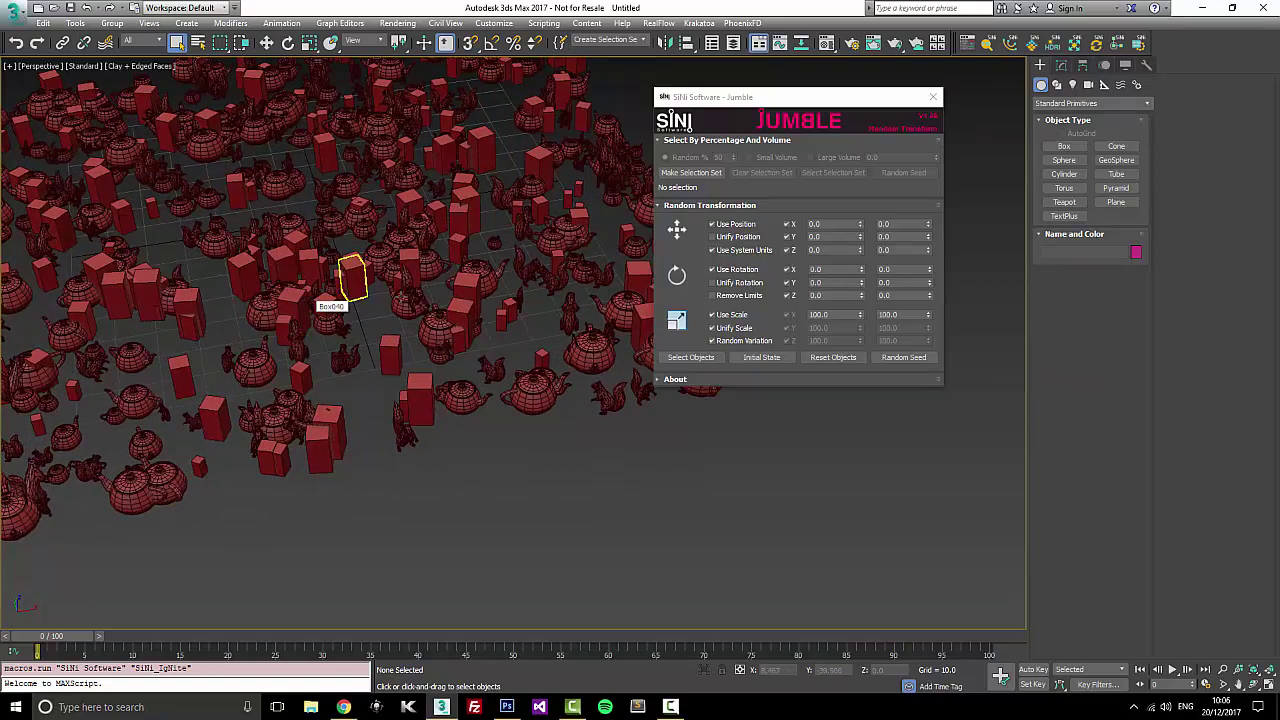
scroll(329, 288, down, 5)
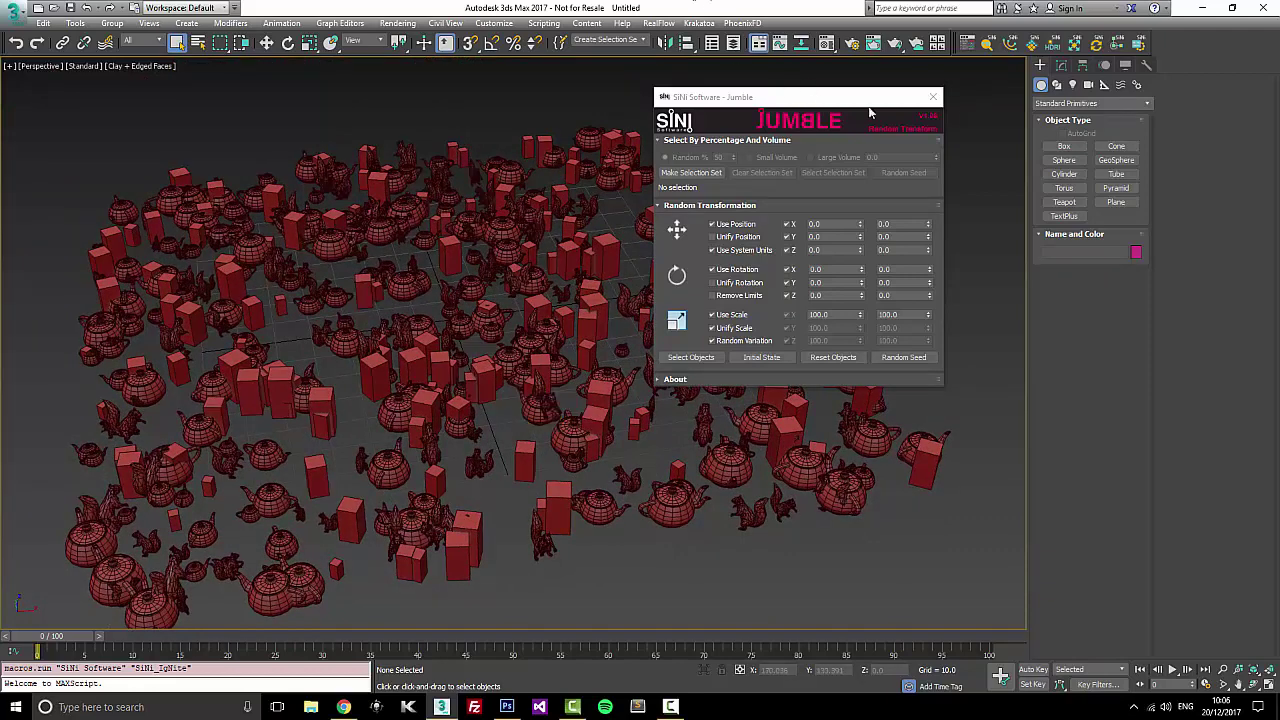
drag(812, 96, 1087, 106)
alt+middle_drag(662, 316, 651, 308)
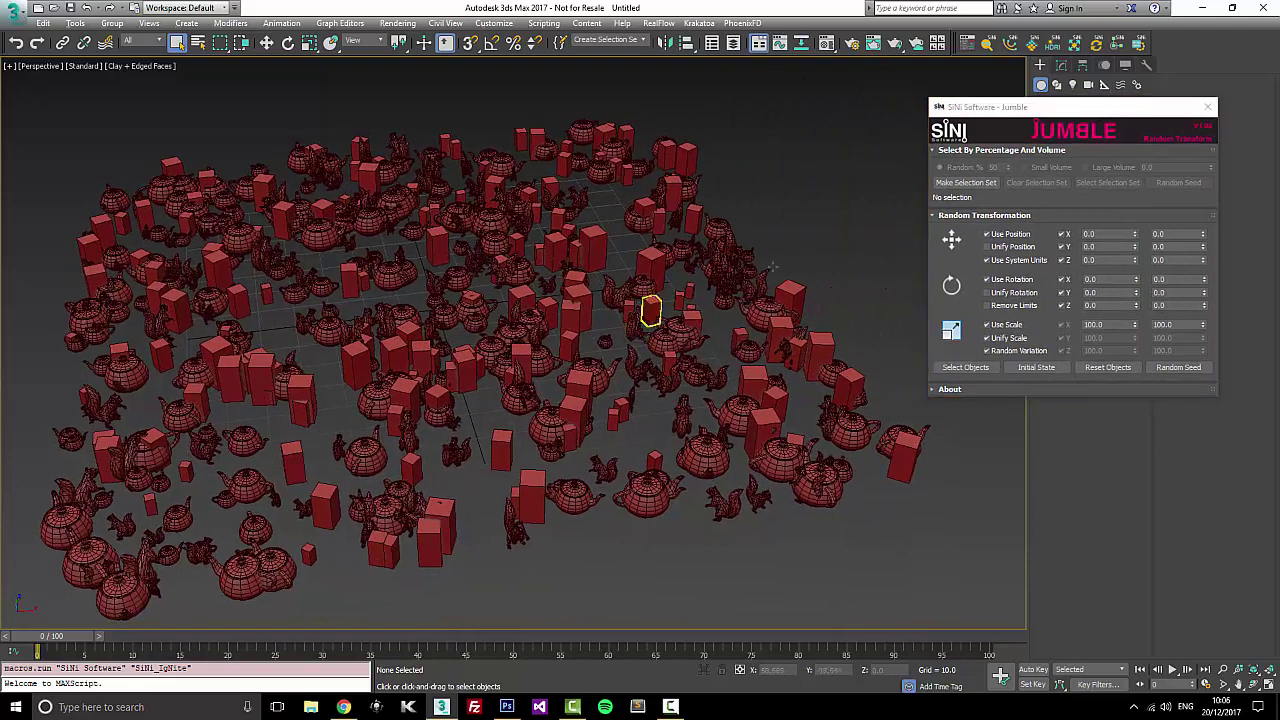
drag(436, 513, 6, 606)
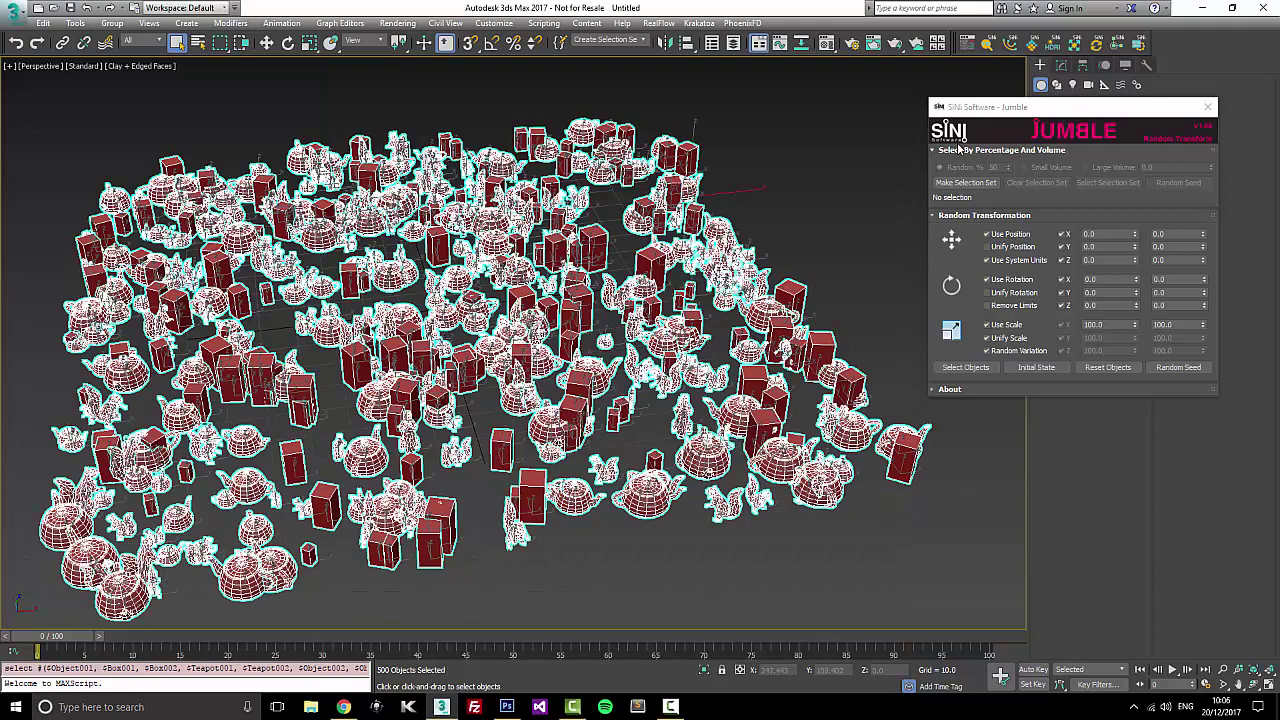
Step: Set Jumble's Random % to 34 (170 of 500 objects) and reseed the pick several times
click(985, 184)
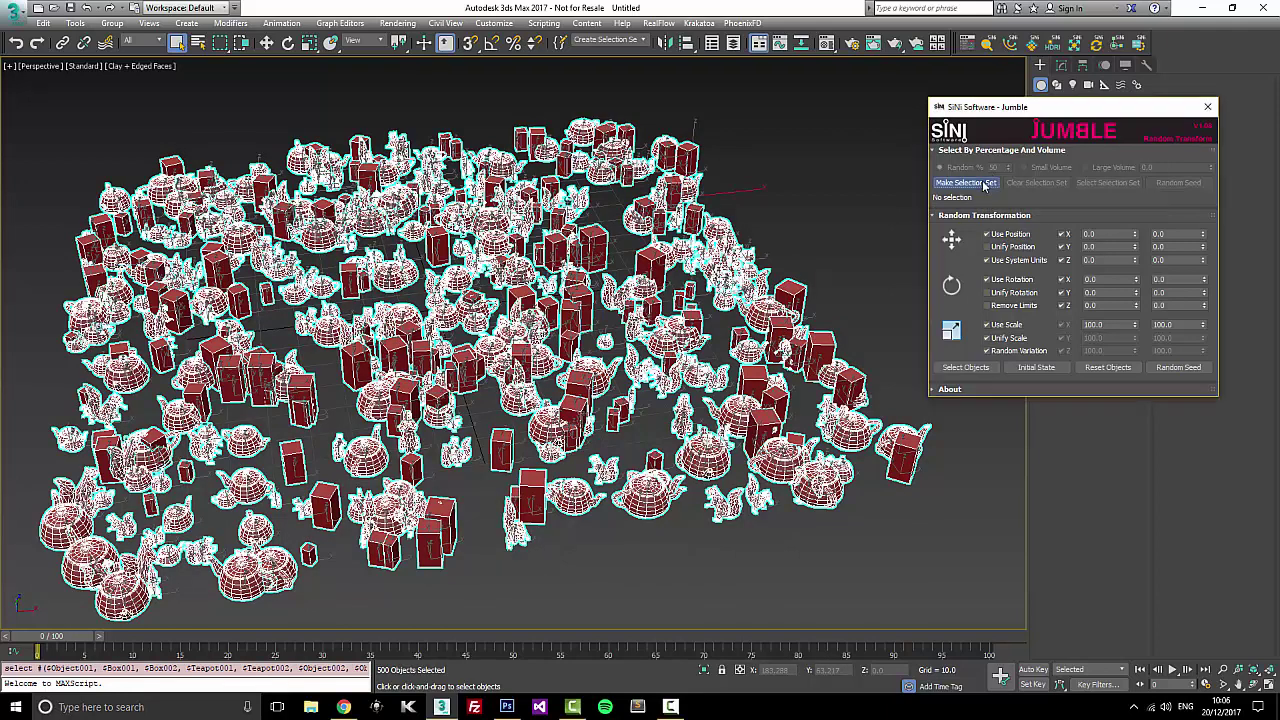
click(646, 41)
click(678, 118)
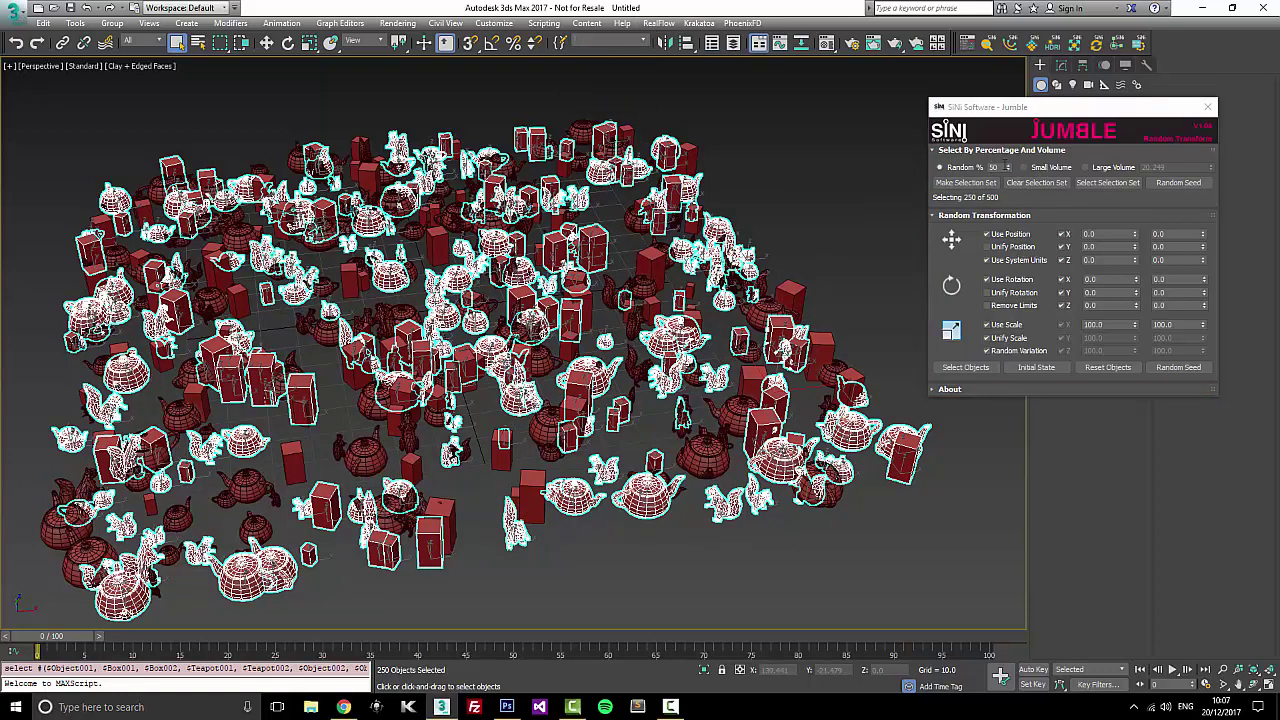
mouse_move(1011, 168)
mouse_down()
mouse_move(1010, 230)
mouse_move(1009, 172)
mouse_up()
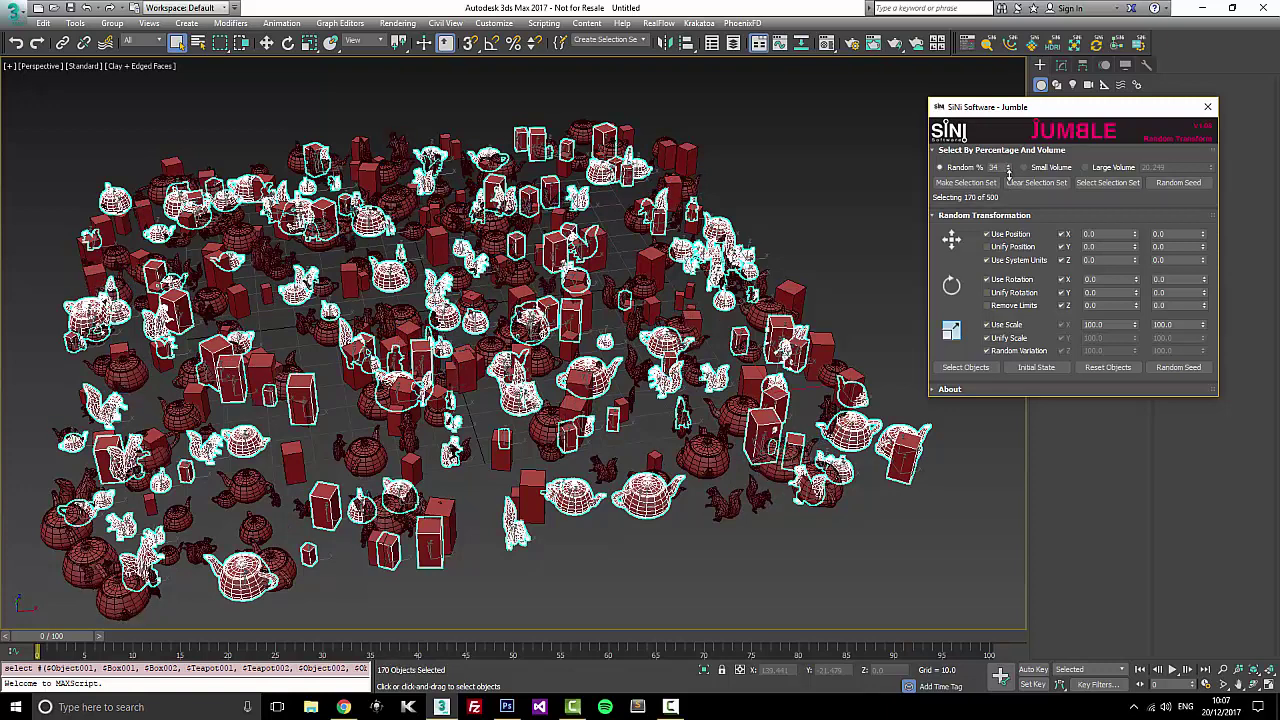
click(1192, 184)
click(1192, 184)
click(1192, 184)
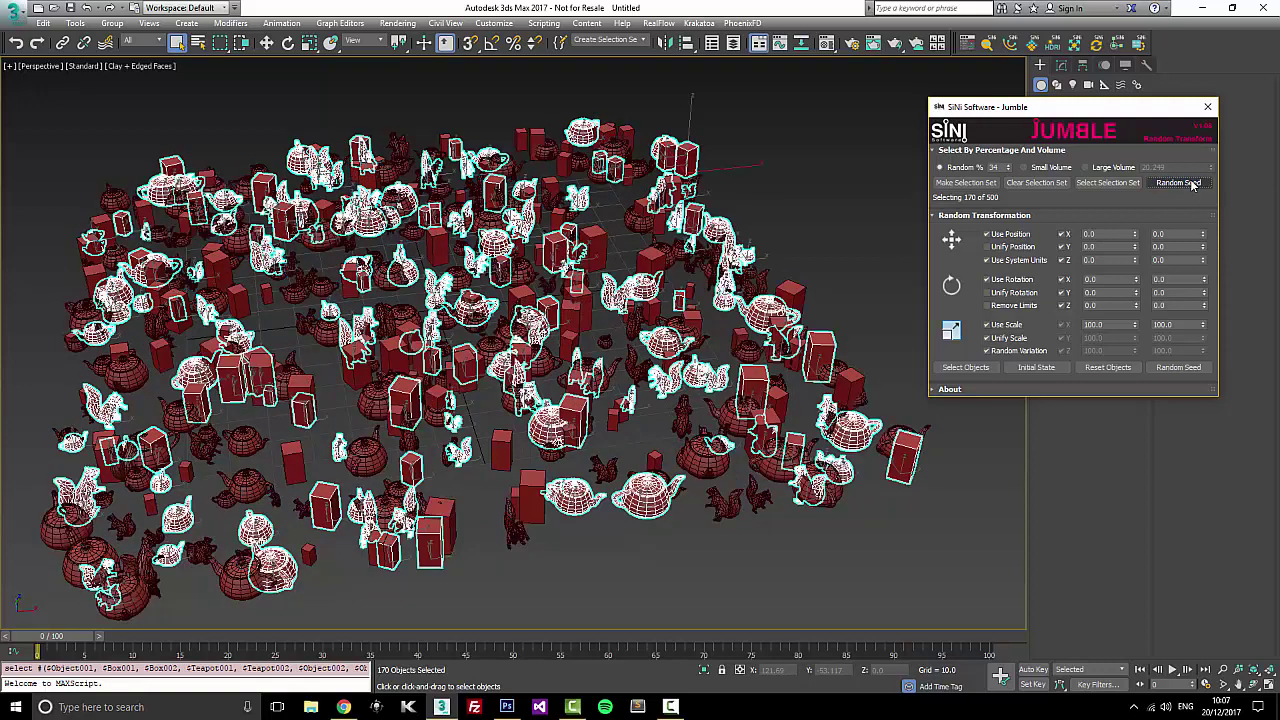
Step: Switch Jumble from Small Volume to Large Volume with a 690.936 threshold, selecting 158 objects
click(1028, 169)
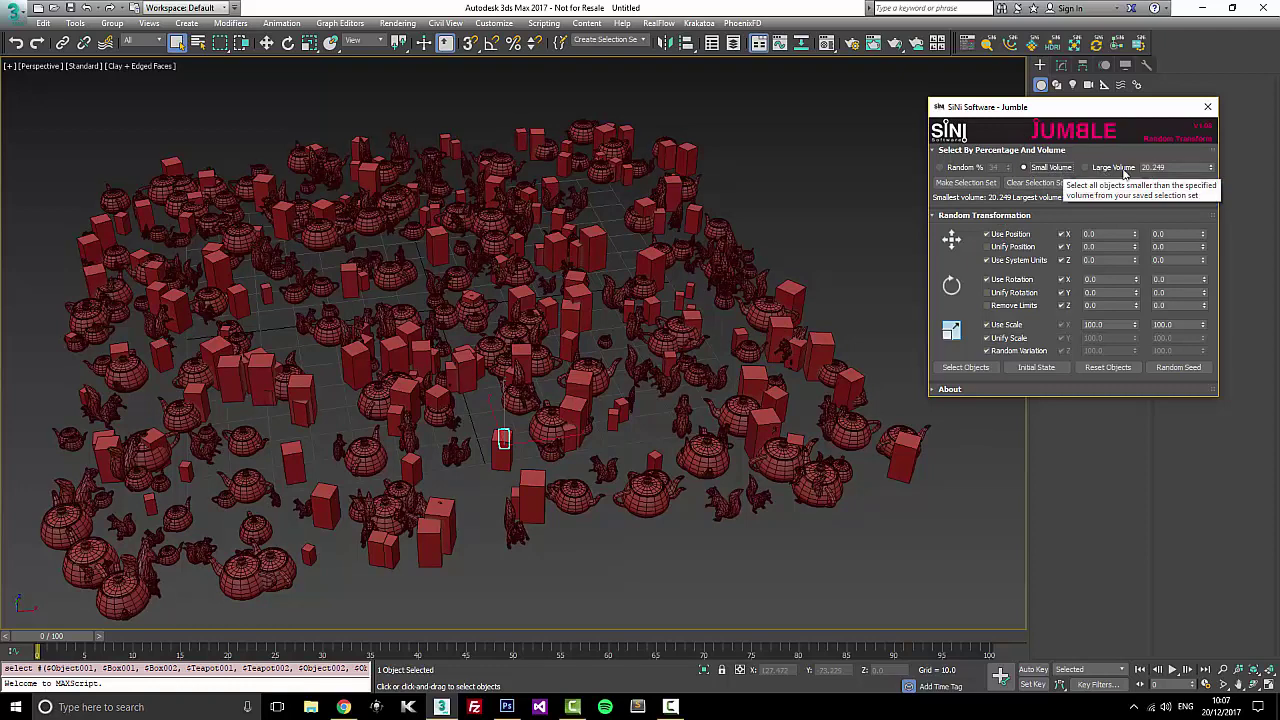
drag(1211, 167, 1211, 76)
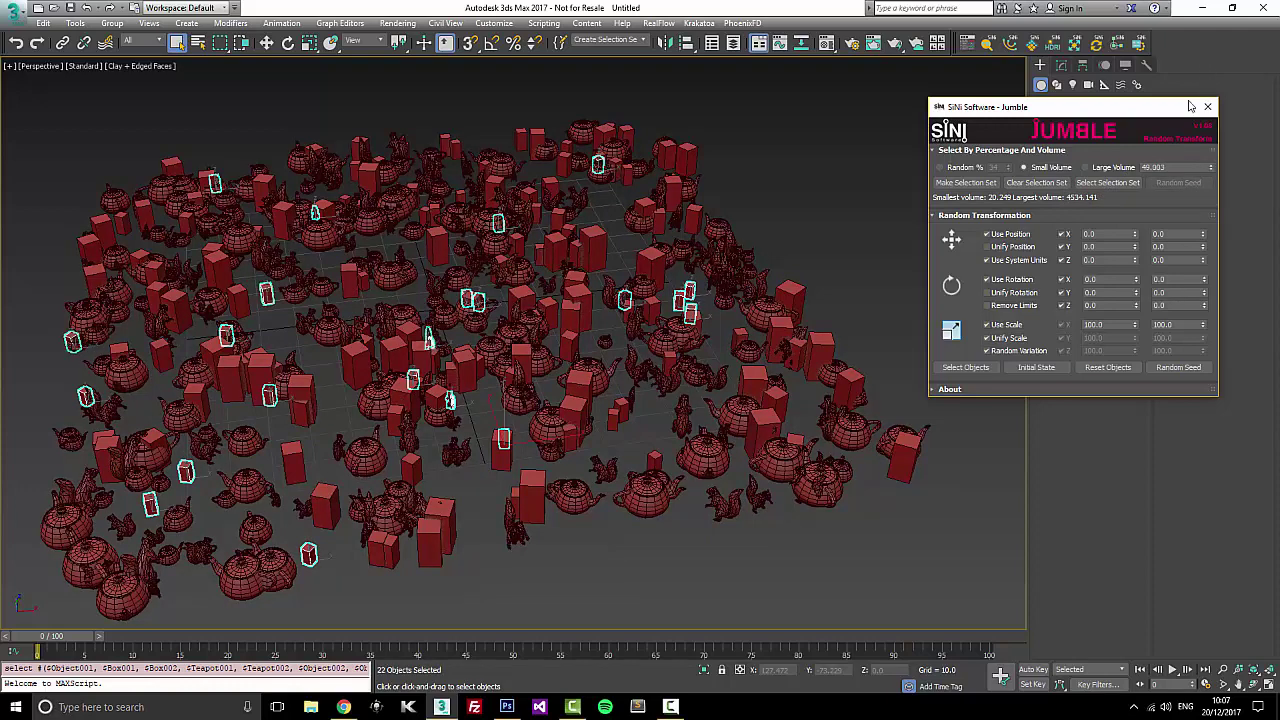
click(1108, 168)
drag(1211, 167, 1188, 663)
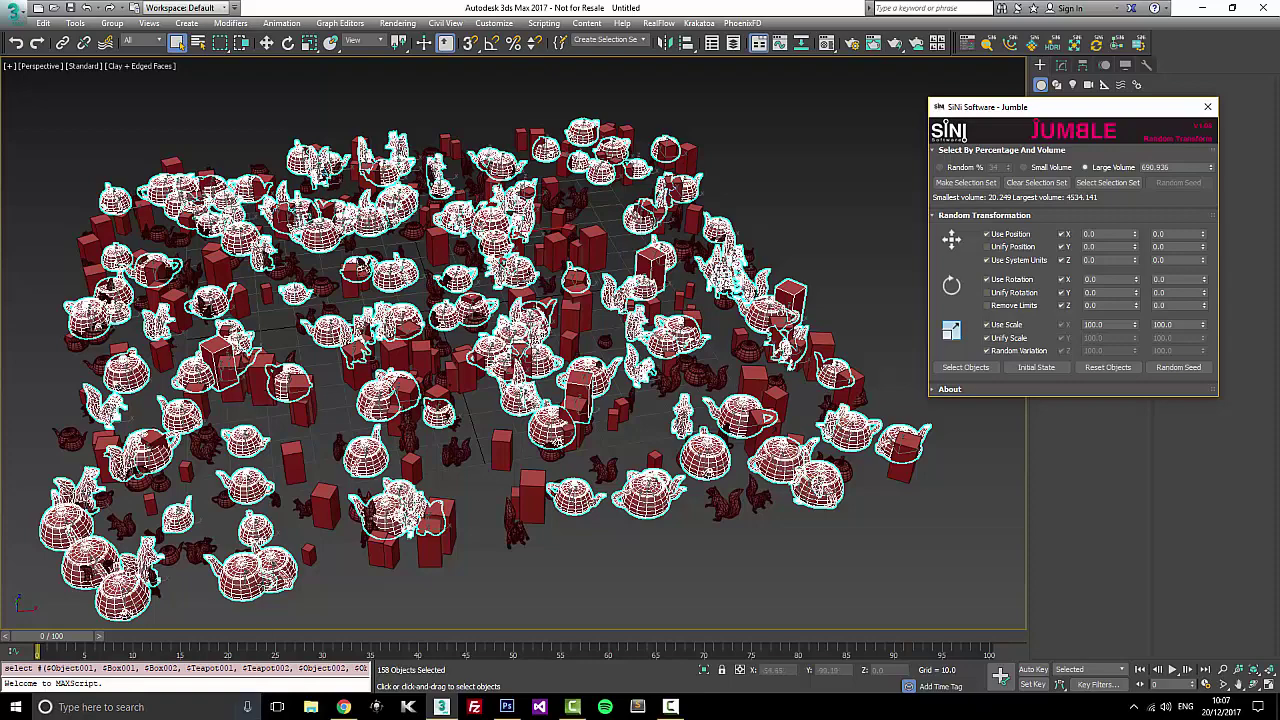
middle_drag(500, 380, 526, 376)
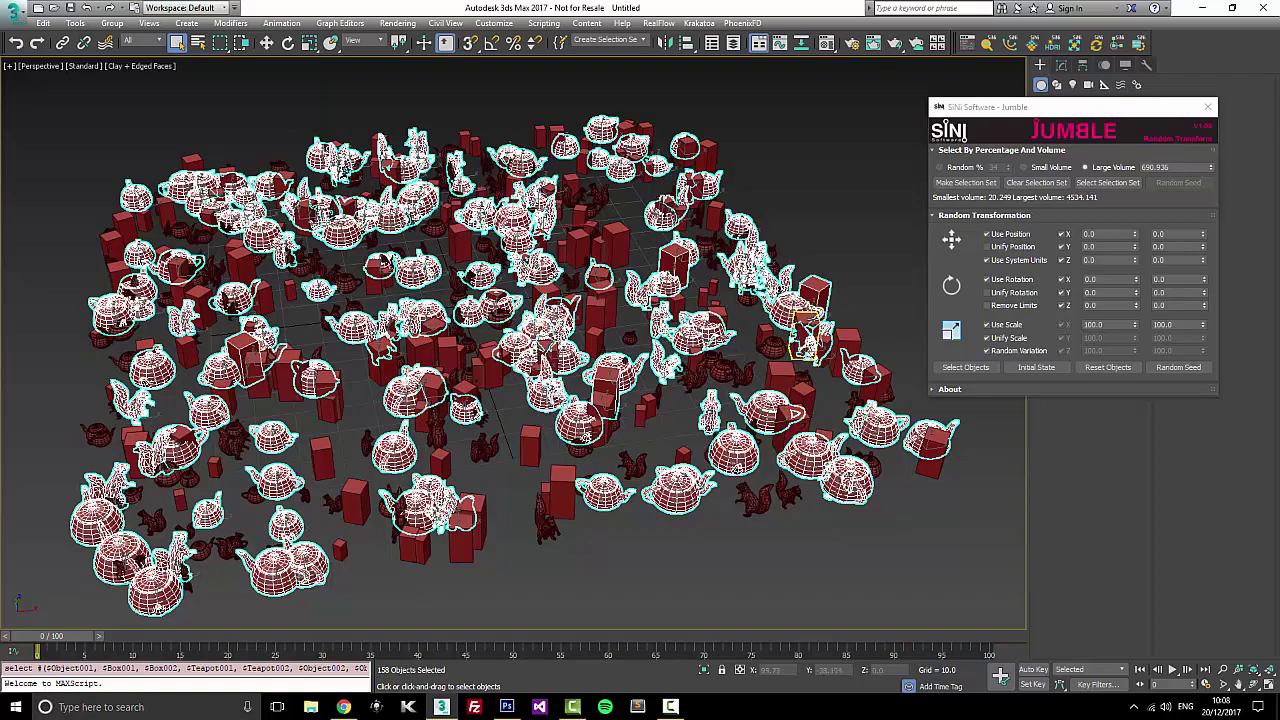
alt+middle_drag(810, 335, 735, 238)
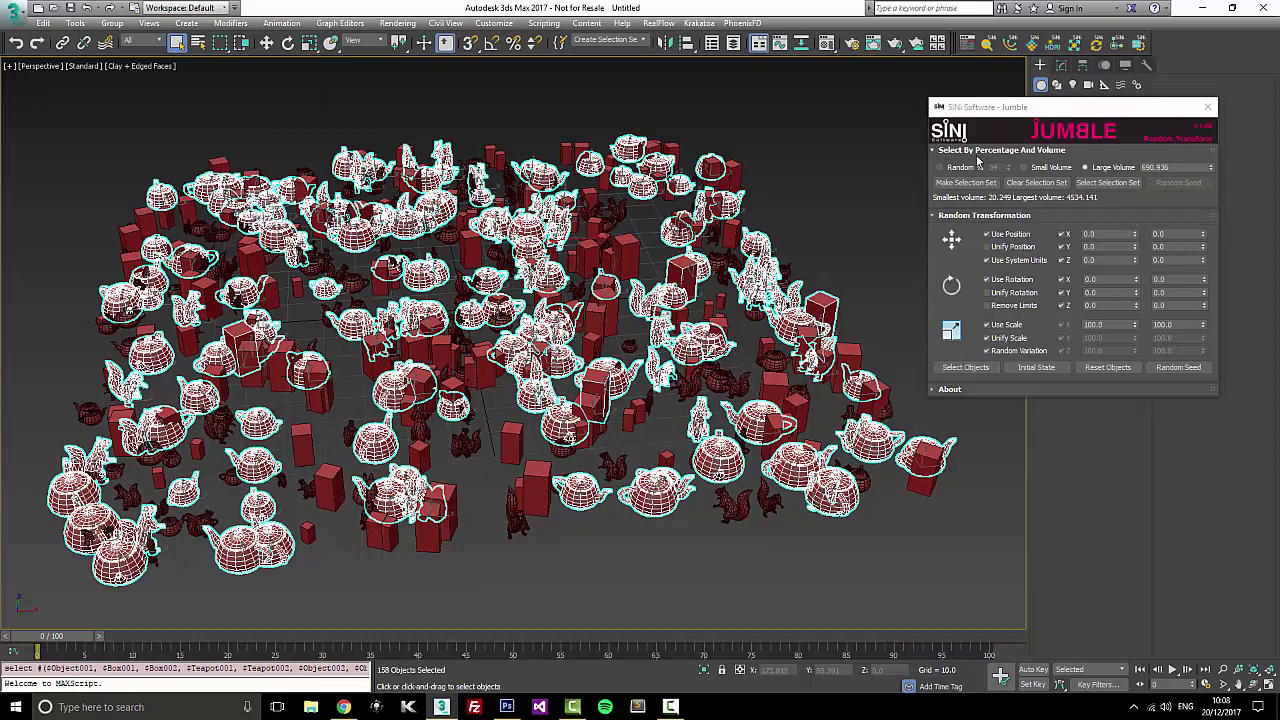
Step: Crossing-select 481 of the teapots, boxes and squirrels
scroll(885, 117, down, 8)
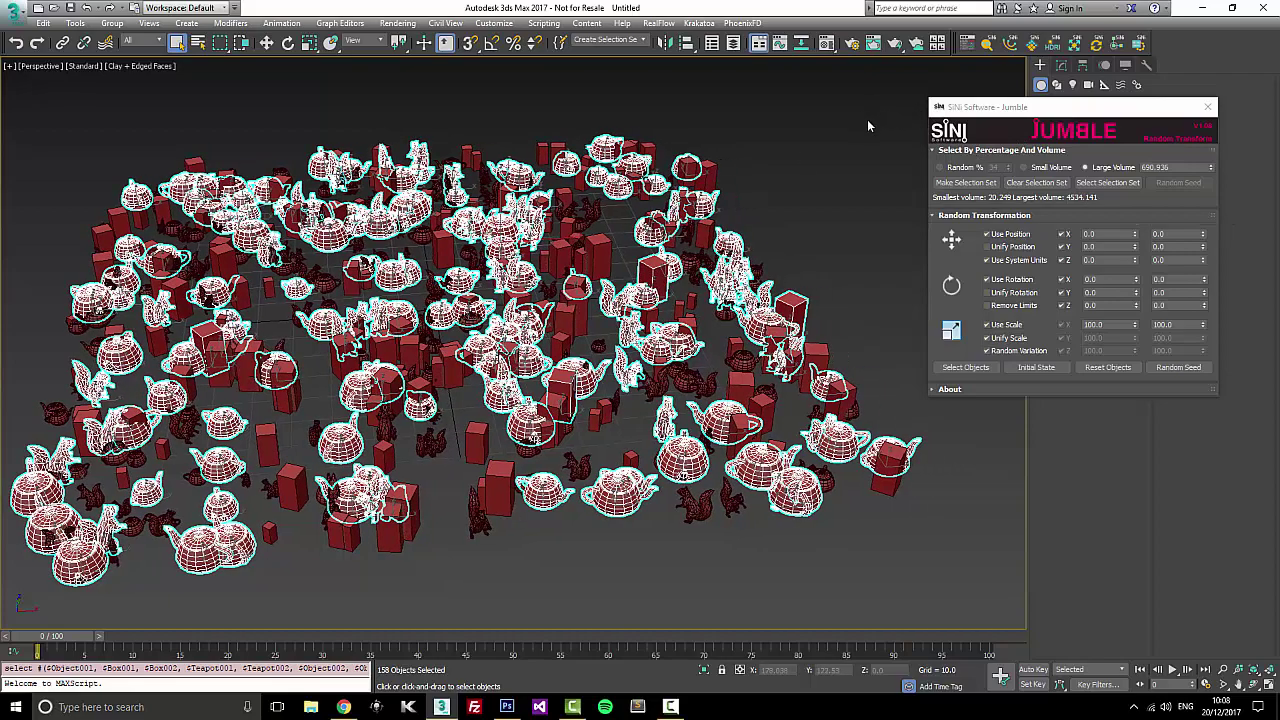
drag(854, 124, 392, 471)
scroll(900, 345, up, 6)
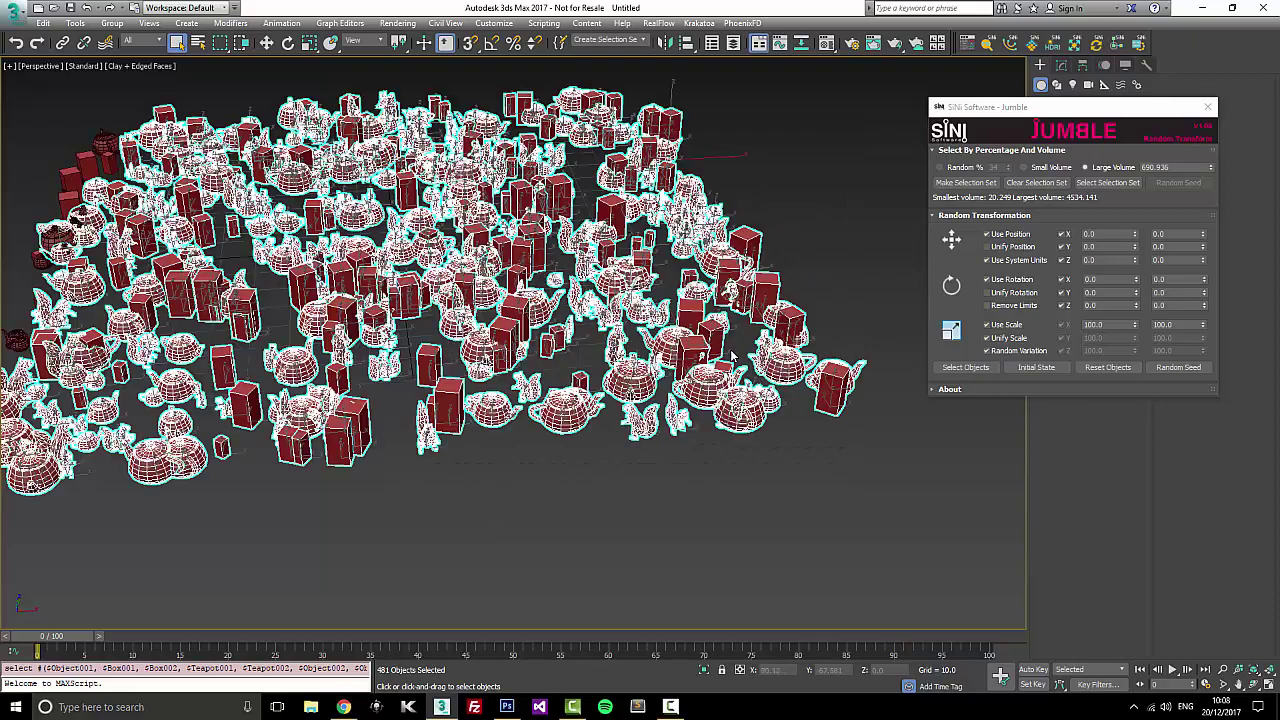
middle_drag(922, 343, 932, 346)
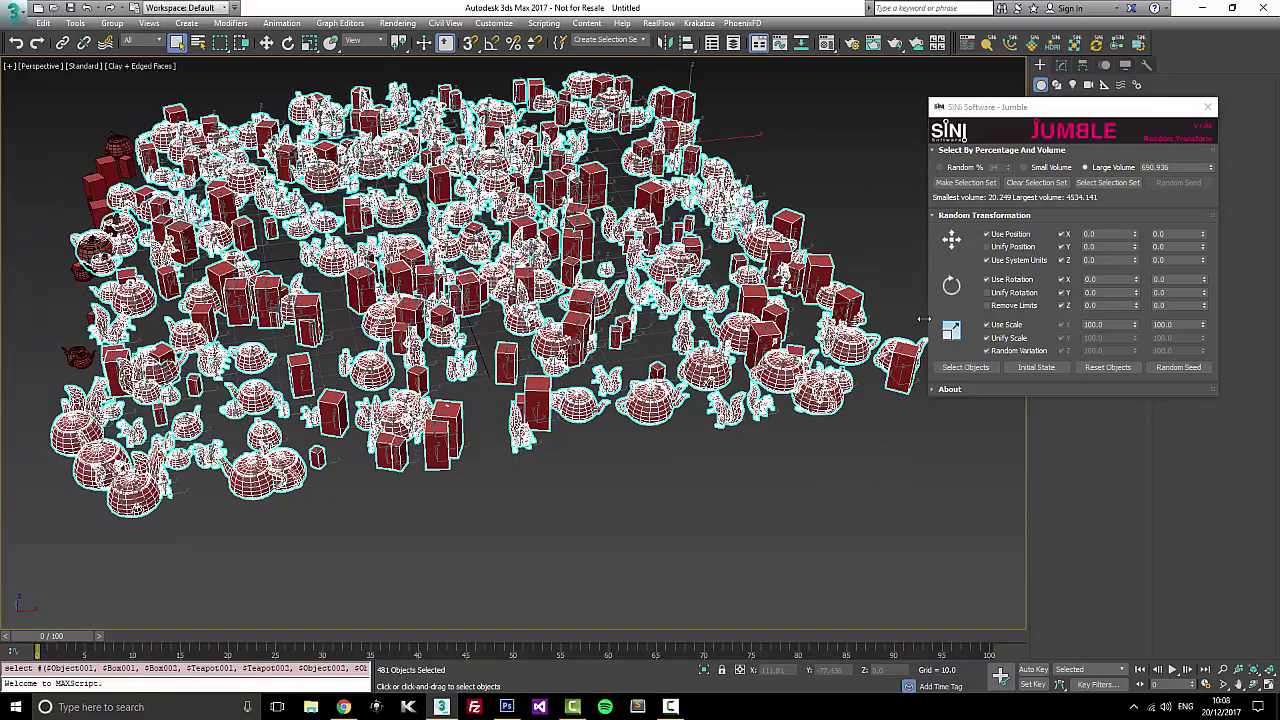
Step: Set Jumble's random Position X offset to 14.0 after testing a uniform offset
mouse_move(1139, 235)
mouse_down()
mouse_move(1137, 246)
mouse_move(1135, 228)
mouse_up()
right_click(1136, 233)
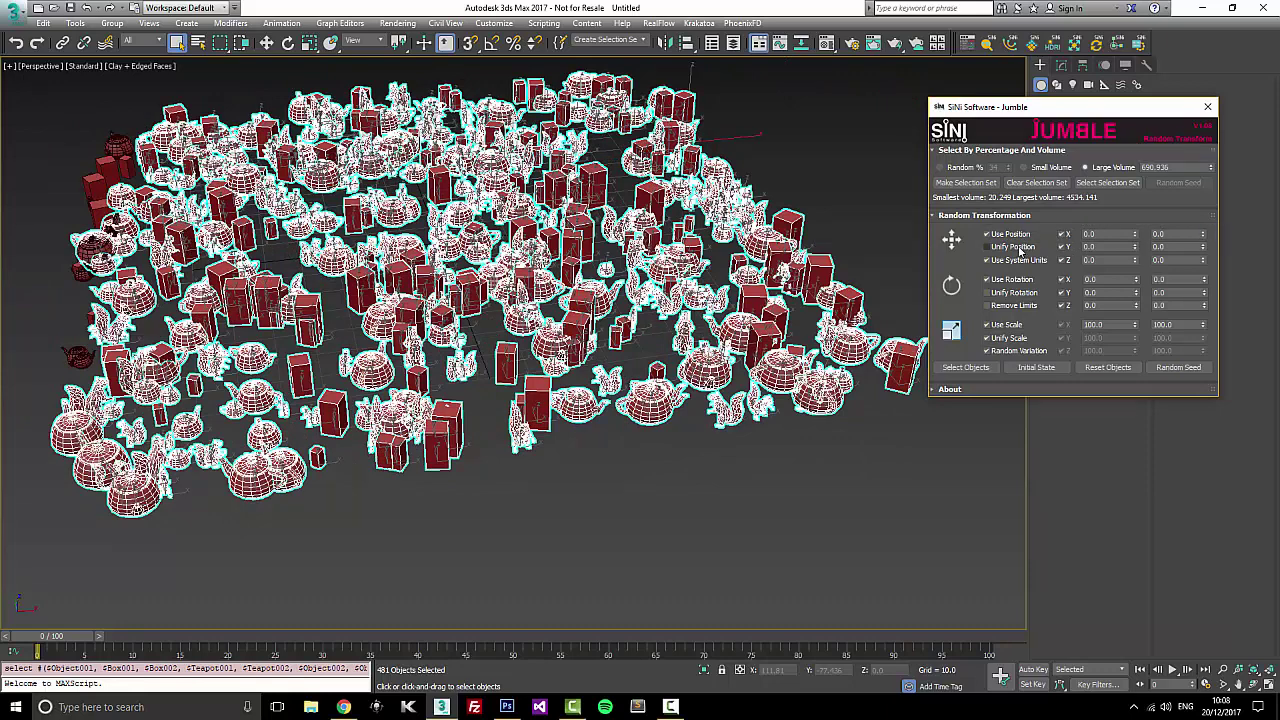
click(1018, 248)
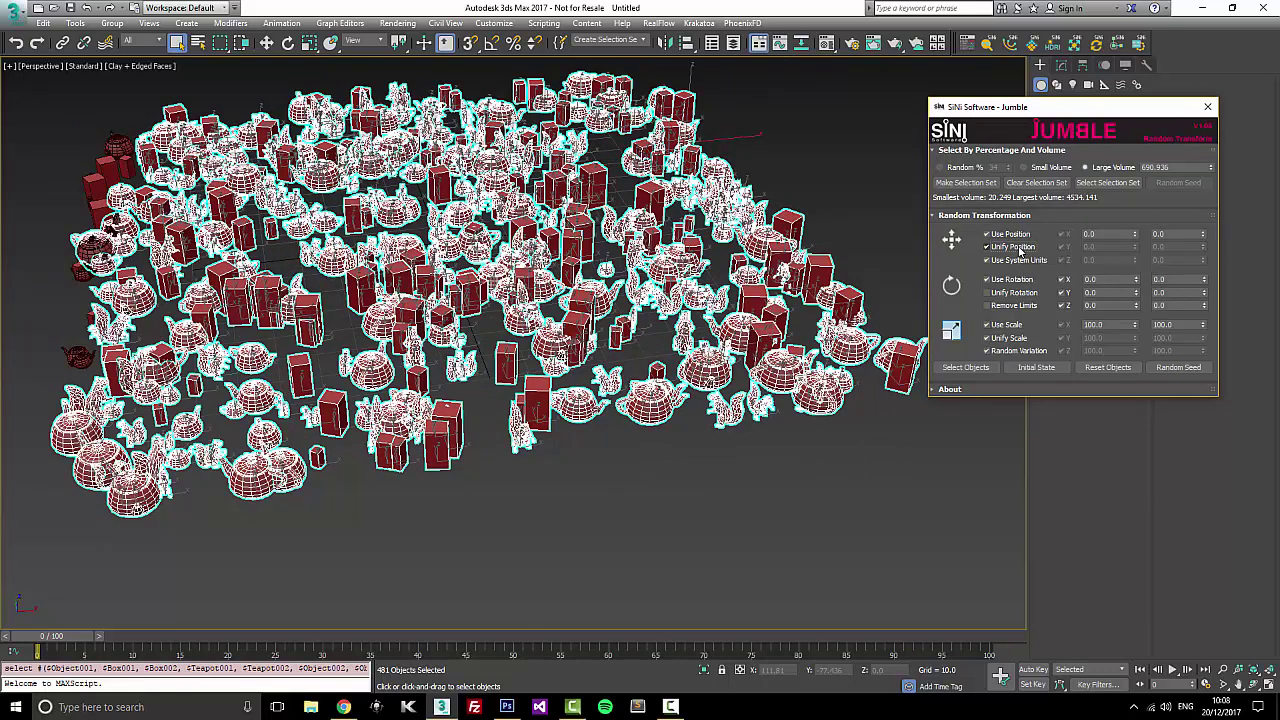
mouse_move(1142, 236)
mouse_down()
mouse_move(1132, 179)
mouse_move(1136, 236)
mouse_up()
right_click(1136, 236)
click(1025, 248)
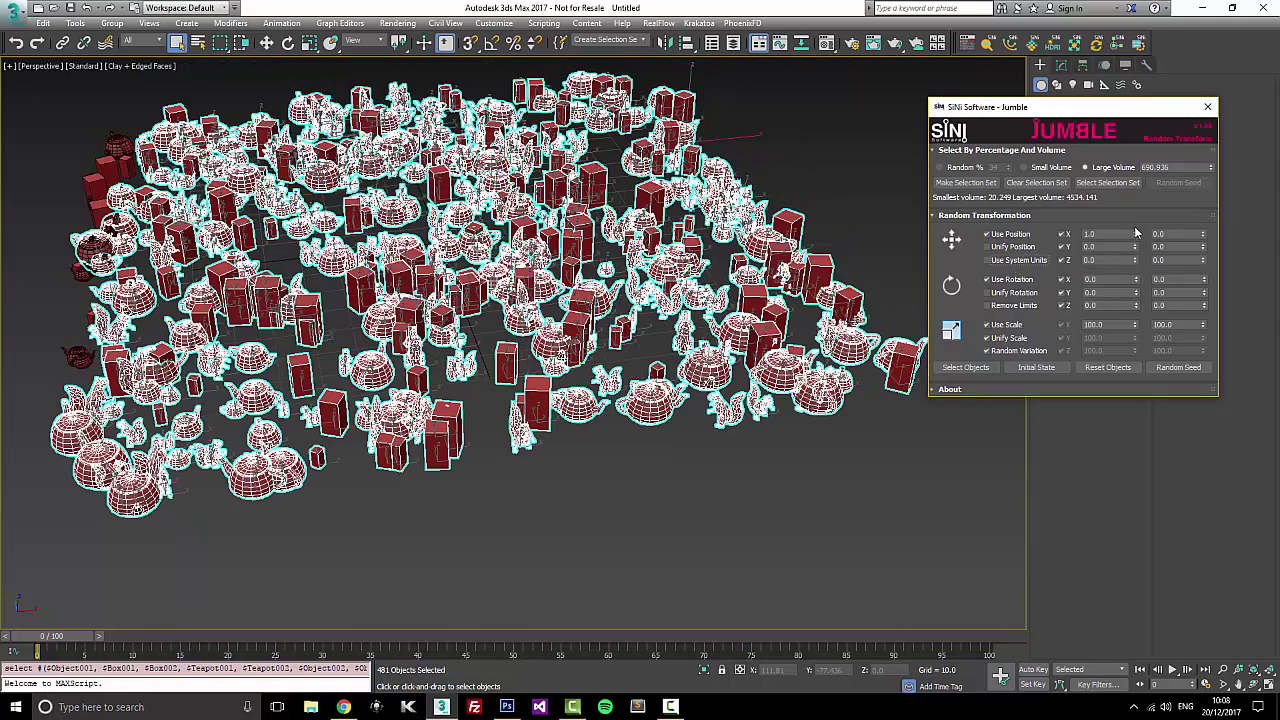
drag(1136, 233, 1134, 222)
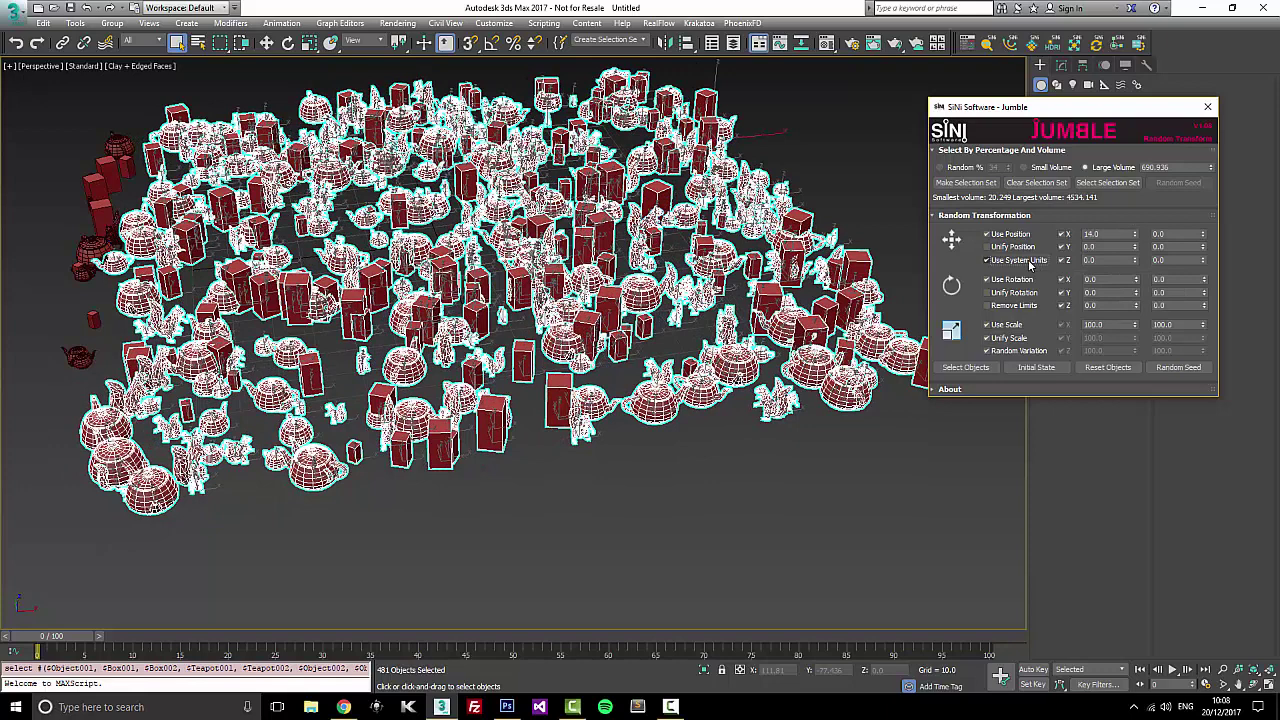
Step: Set the Units Setup display unit scale to Metric (Meters)
click(495, 23)
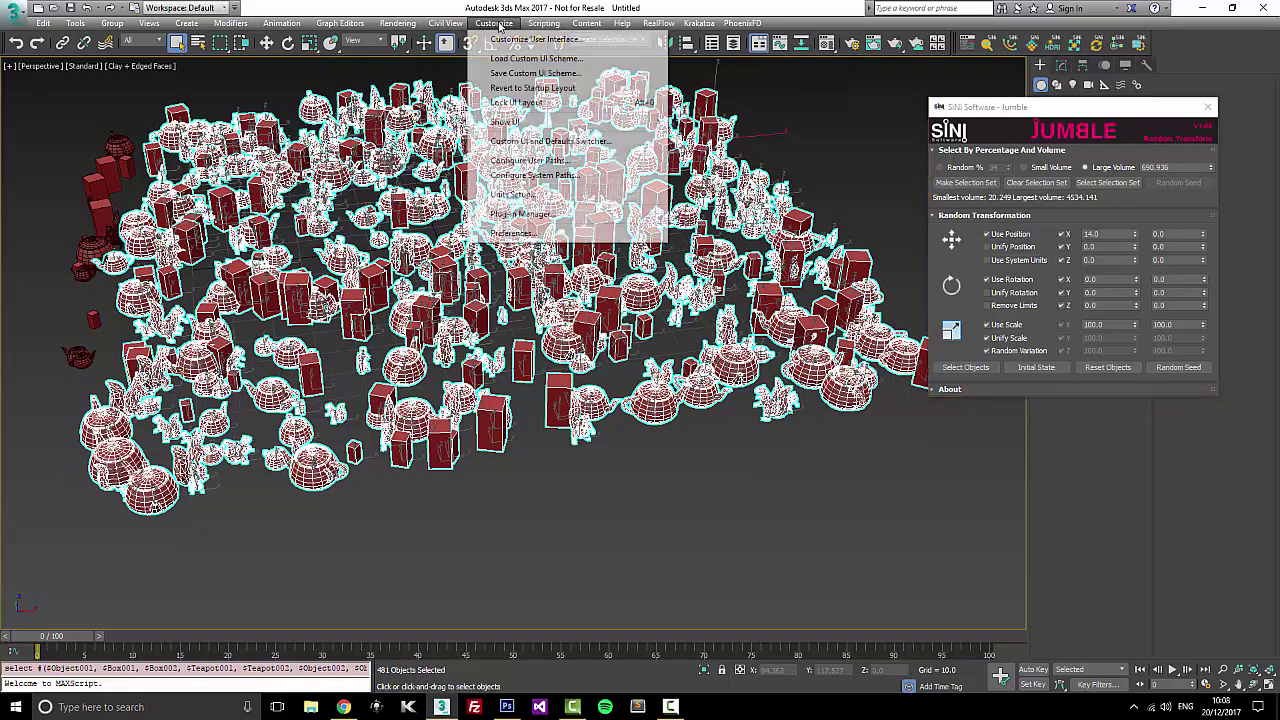
click(516, 195)
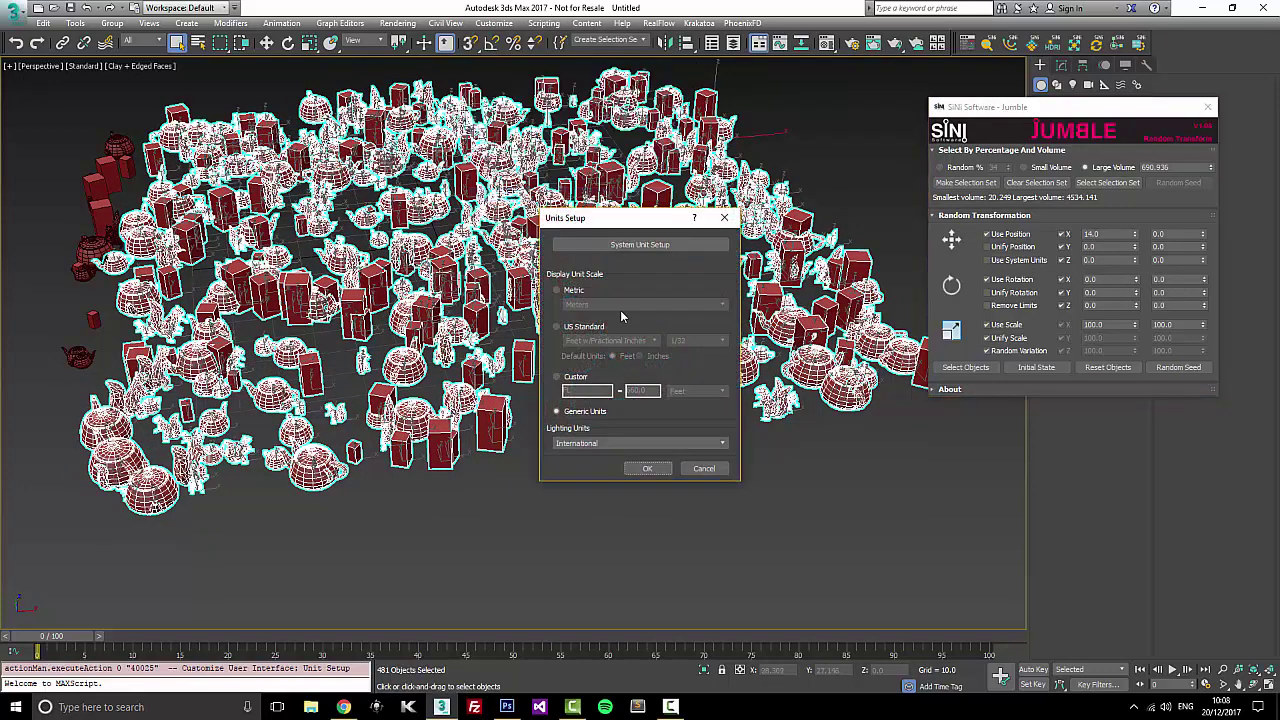
click(573, 290)
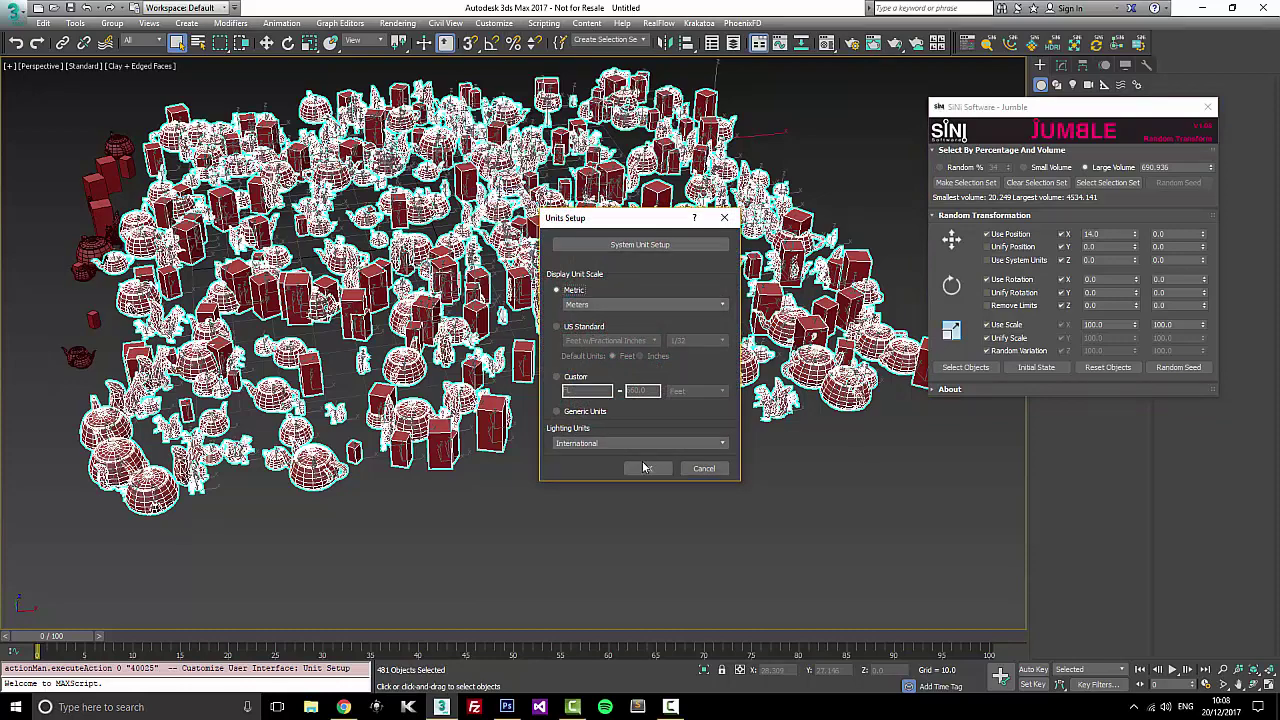
click(648, 468)
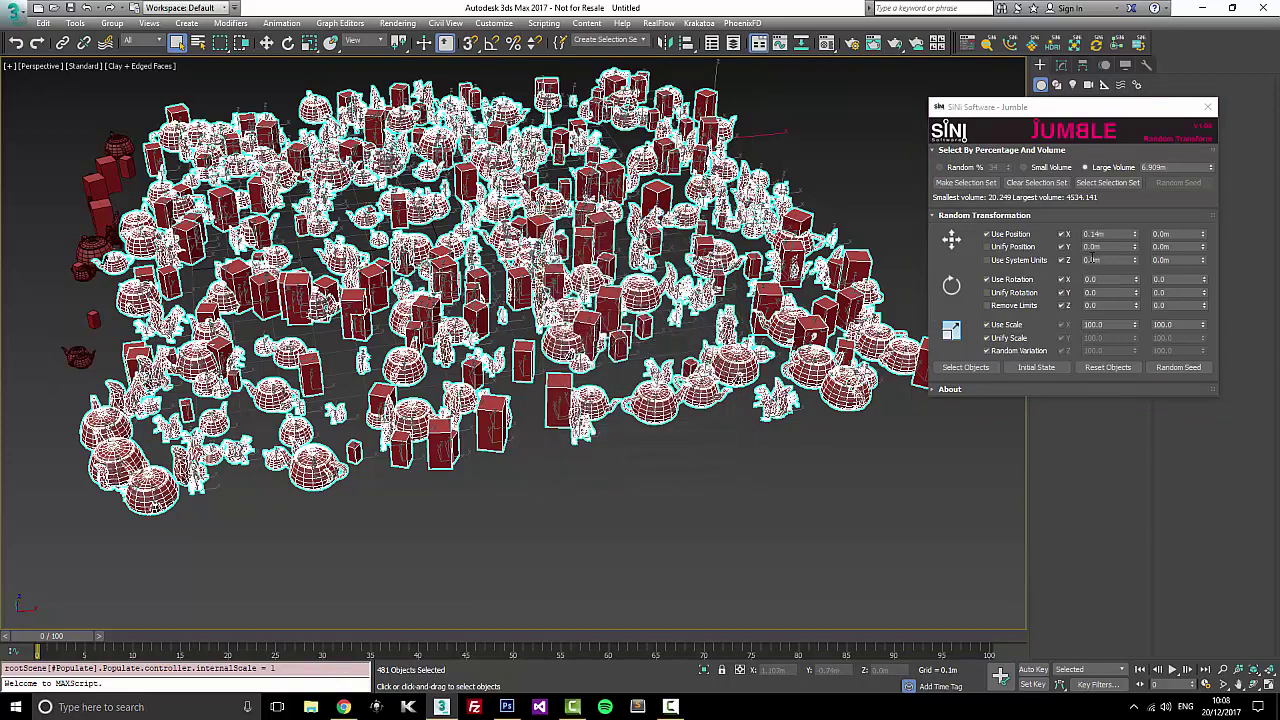
mouse_move(1136, 236)
mouse_down()
mouse_move(1133, 250)
mouse_move(1134, 234)
mouse_up()
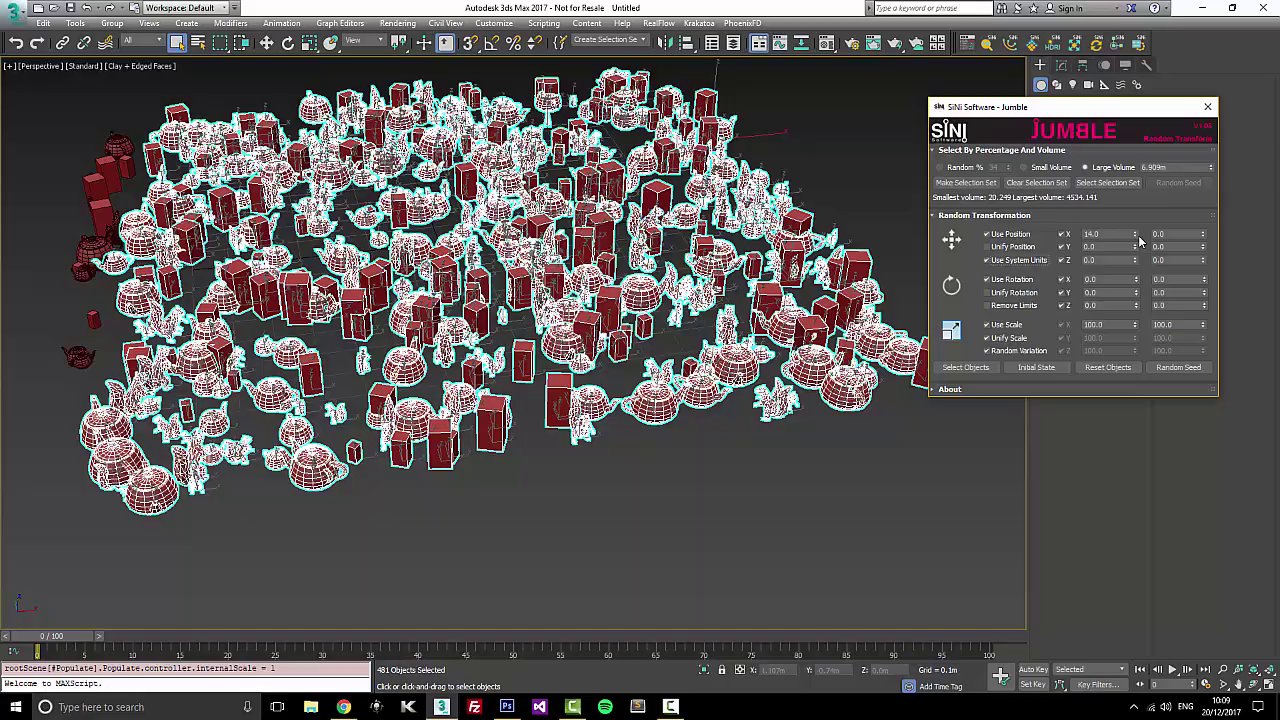
Step: Widen the X offset to -37.0 and set random Z rotation -622 to 360 with Remove Limits
drag(1136, 240, 1135, 293)
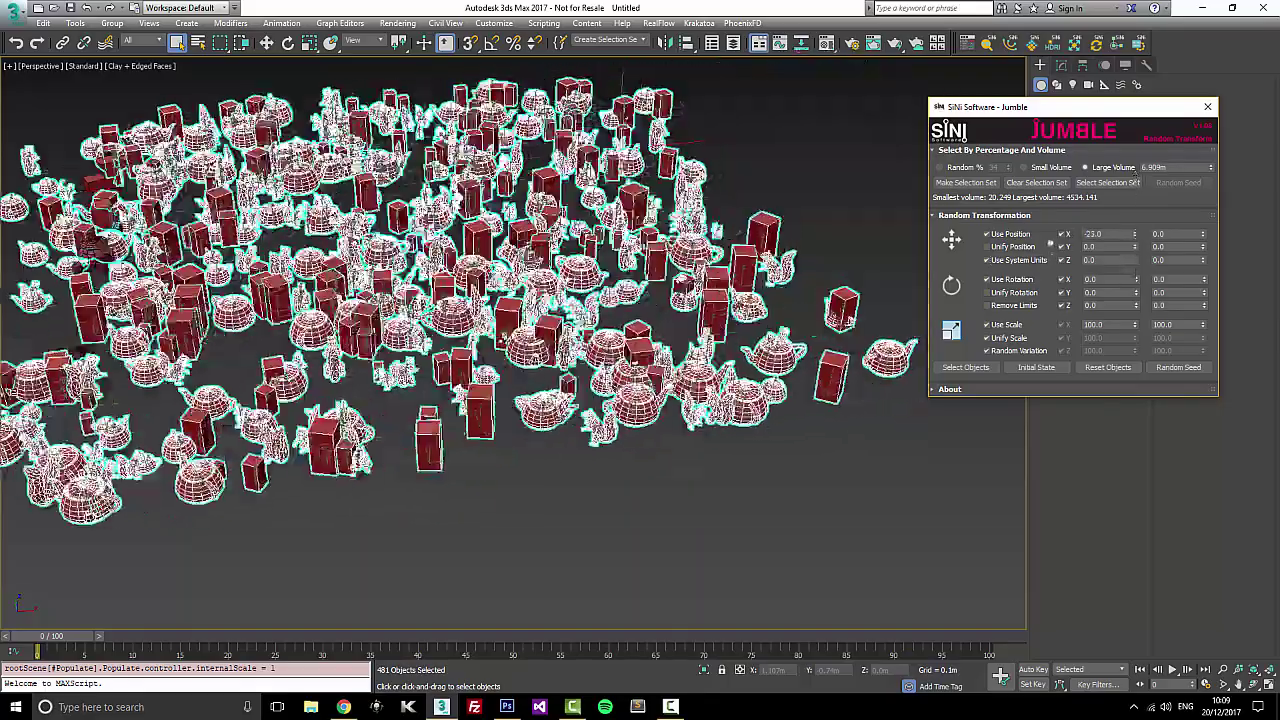
alt+middle_drag(648, 449, 777, 420)
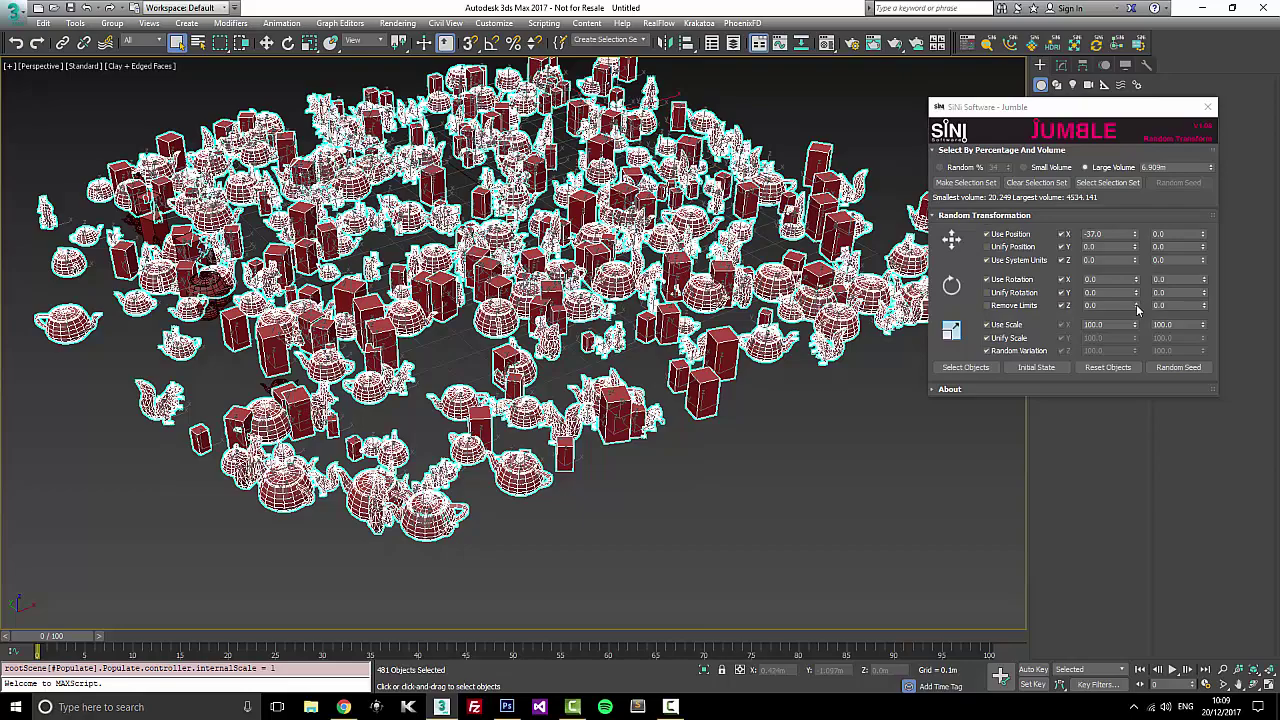
drag(1136, 305, 1137, 471)
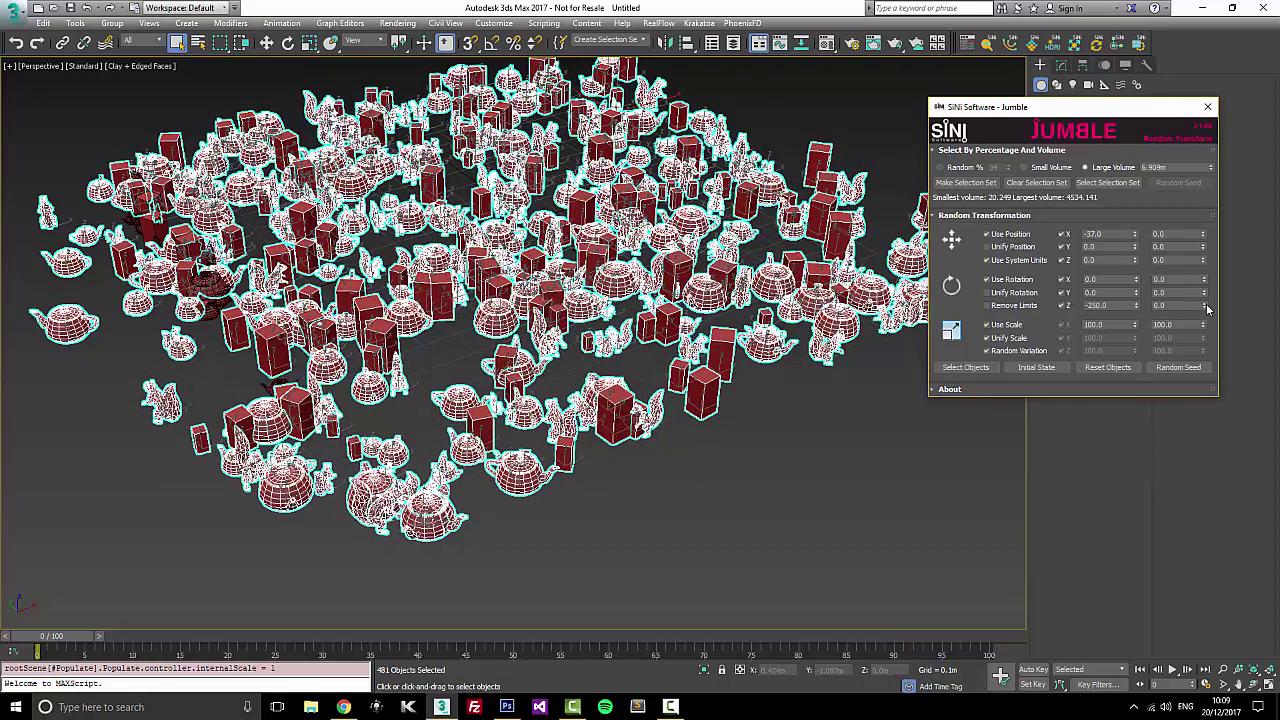
drag(1207, 310, 1201, 40)
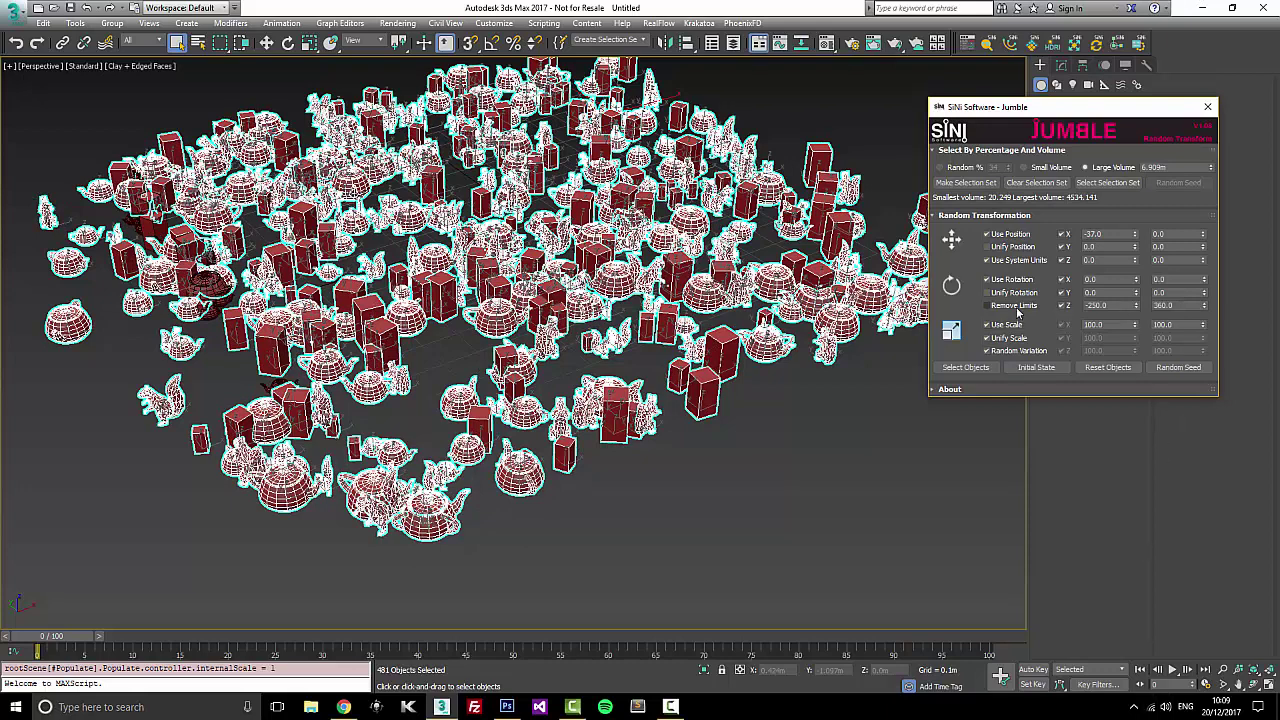
drag(1136, 306, 1161, 384)
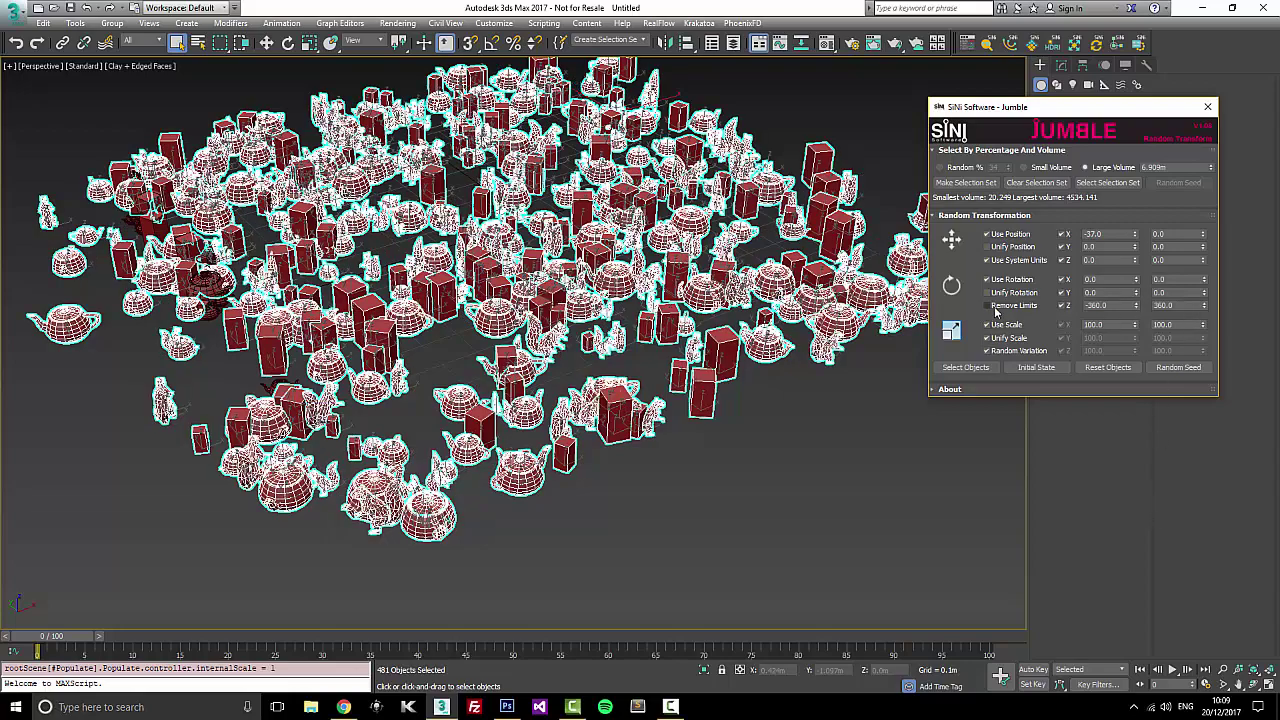
click(987, 305)
drag(1136, 306, 1134, 484)
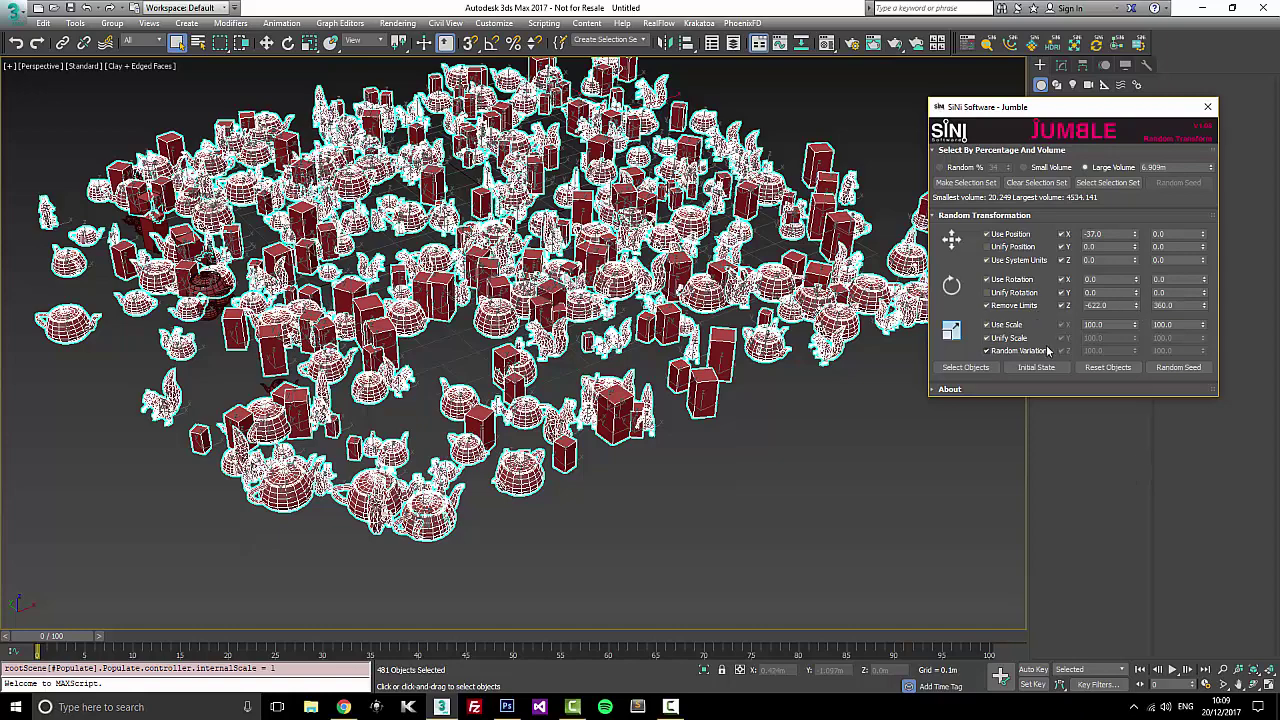
middle_drag(748, 357, 730, 361)
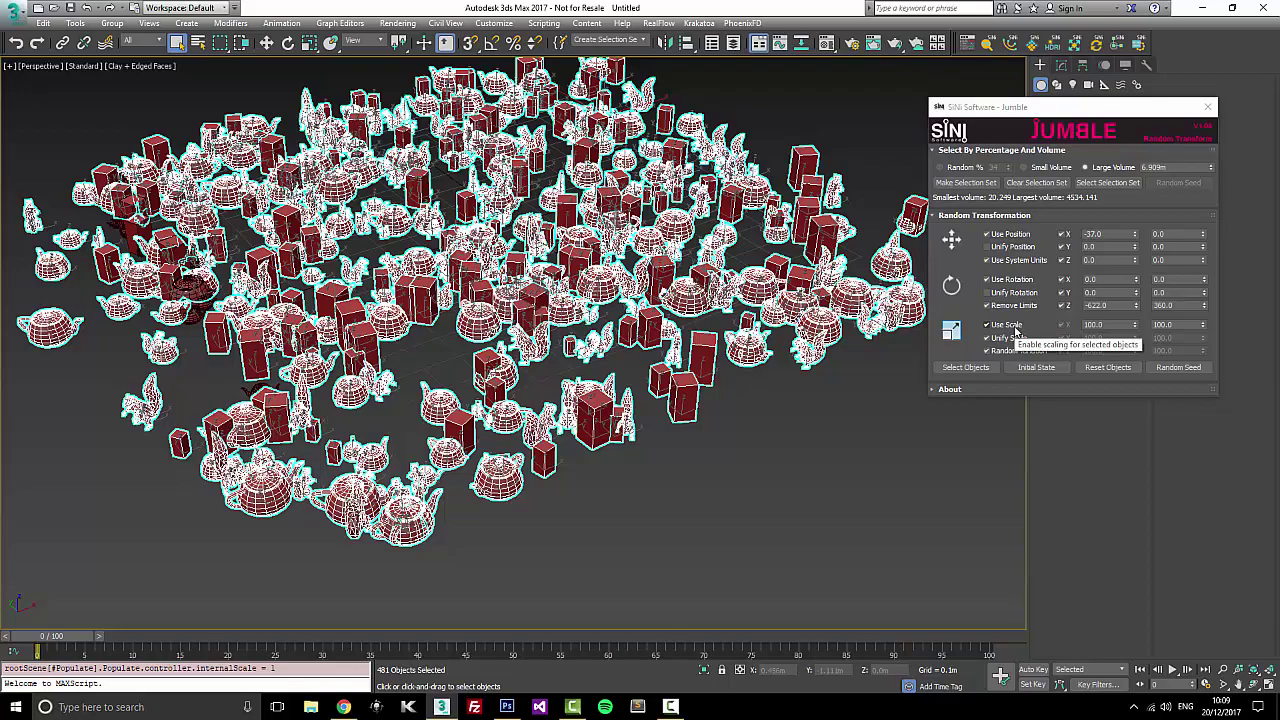
Step: Reset both Use Scale values to 100 and turn off Random Variation for uniform scaling
drag(1135, 325, 1136, 364)
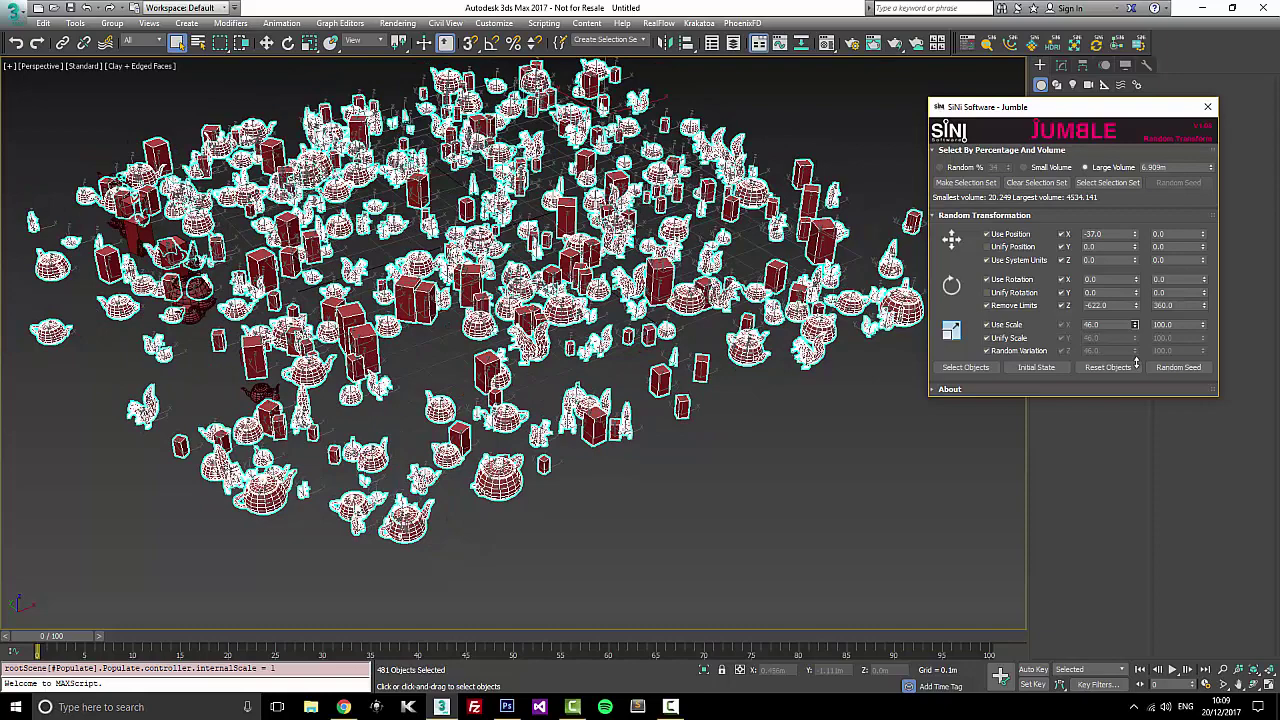
drag(1136, 364, 1138, 503)
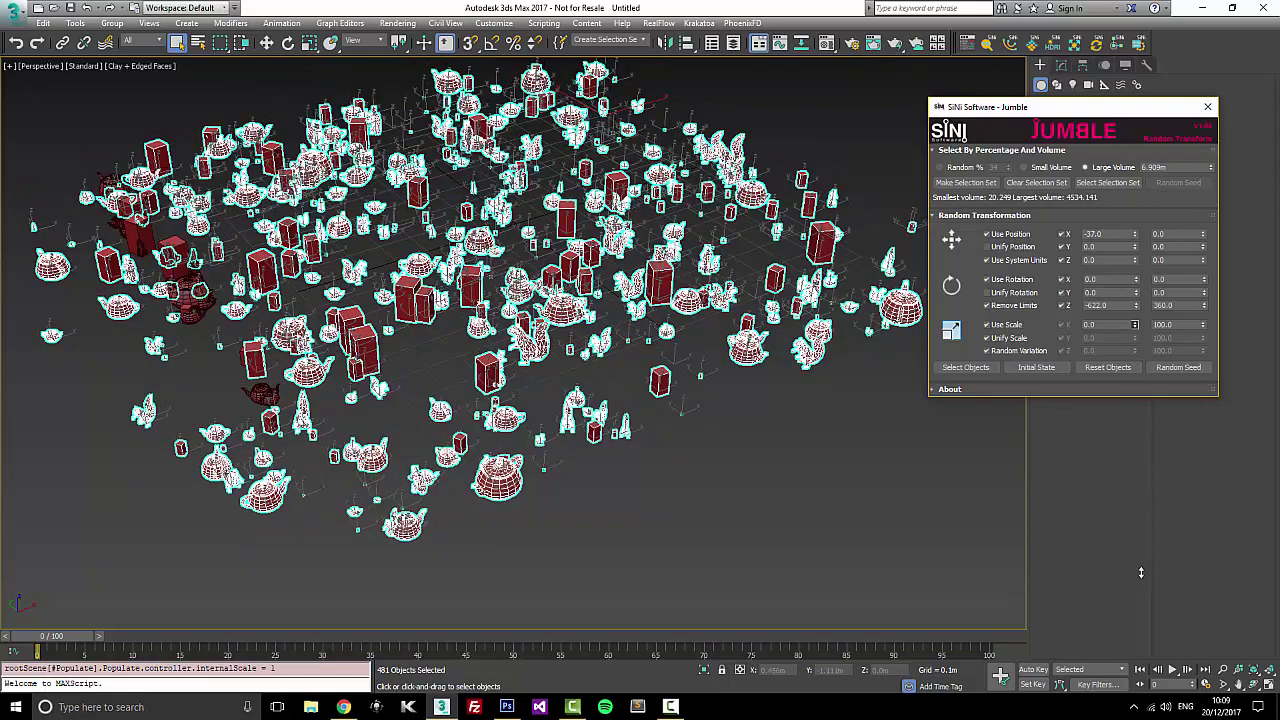
drag(1203, 324, 1214, 662)
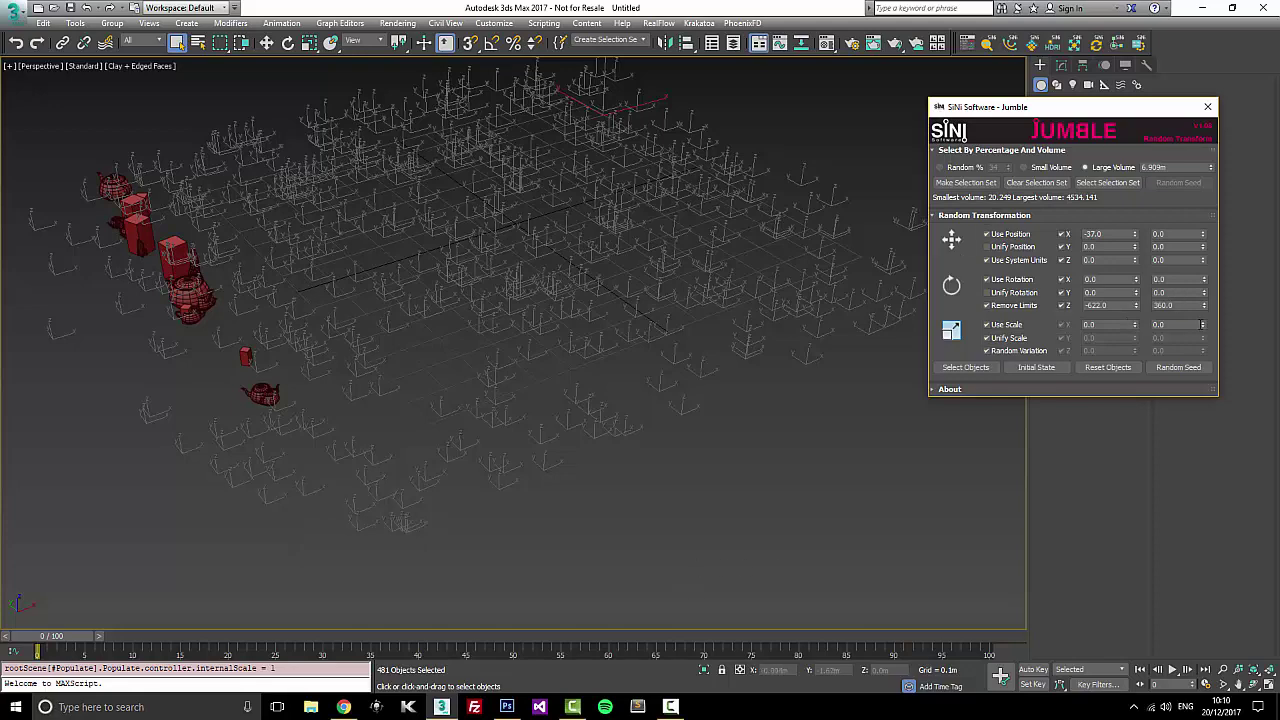
right_click(1134, 325)
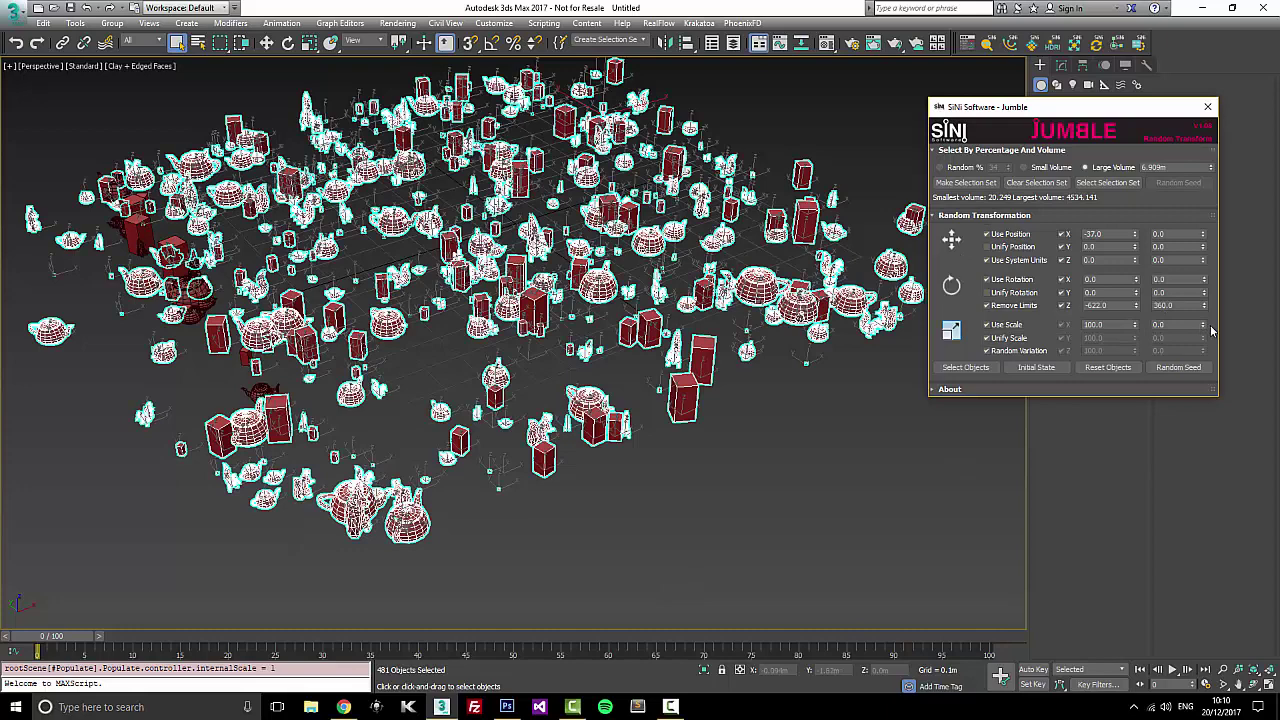
right_click(1204, 325)
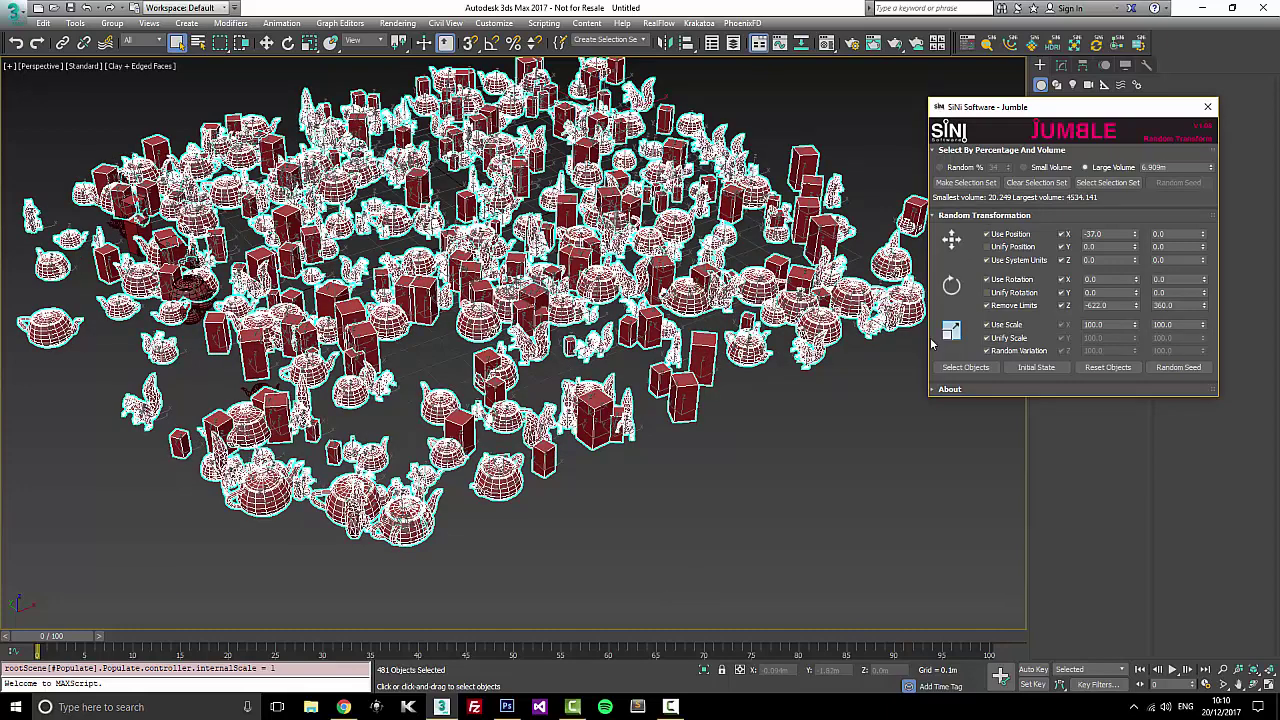
click(988, 351)
scroll(470, 300, down, 10)
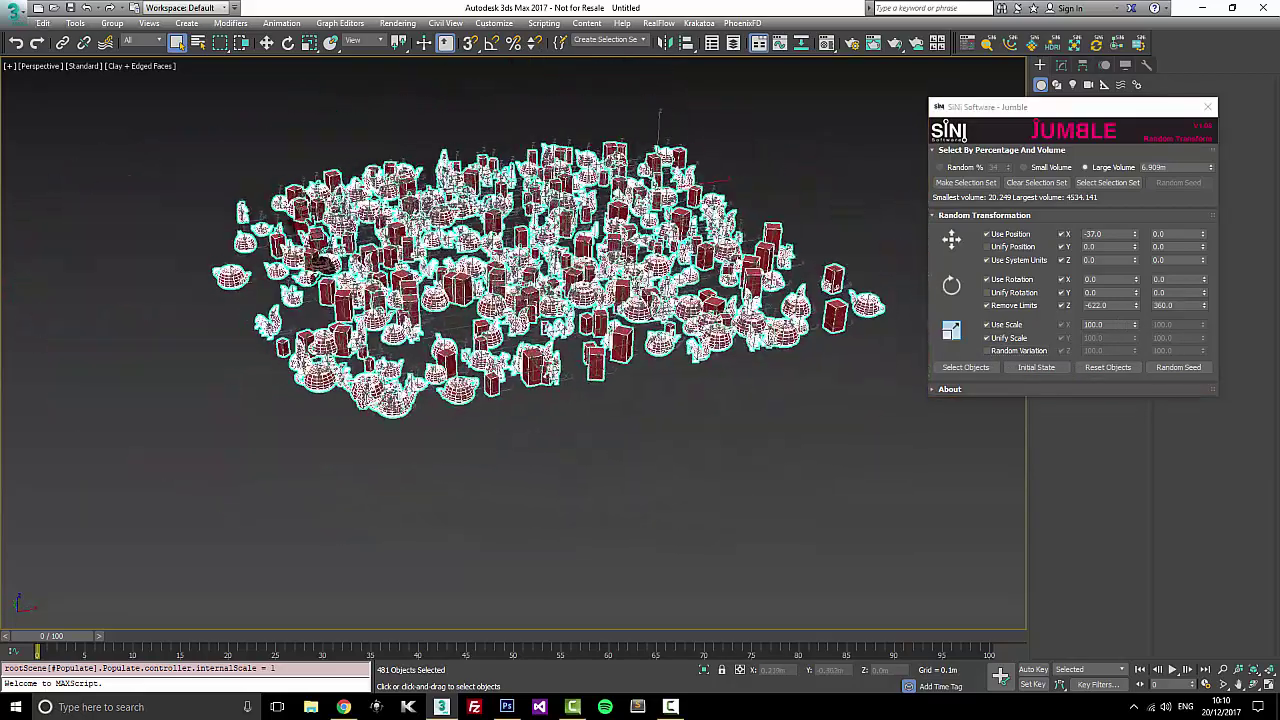
mouse_move(1136, 324)
mouse_down()
mouse_move(1131, 240)
mouse_move(1135, 326)
mouse_up()
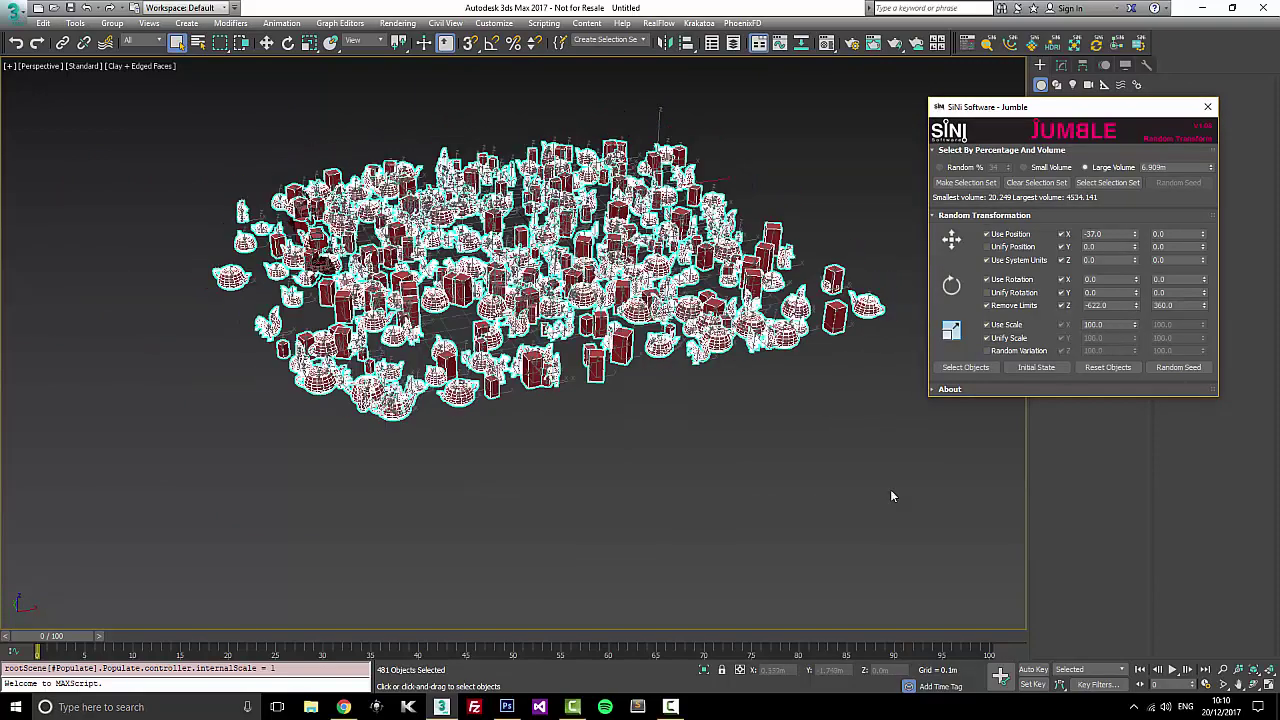
Step: Turn on Auto Key and shrink the objects' Jumble scale to 0 at frame 0
click(1033, 669)
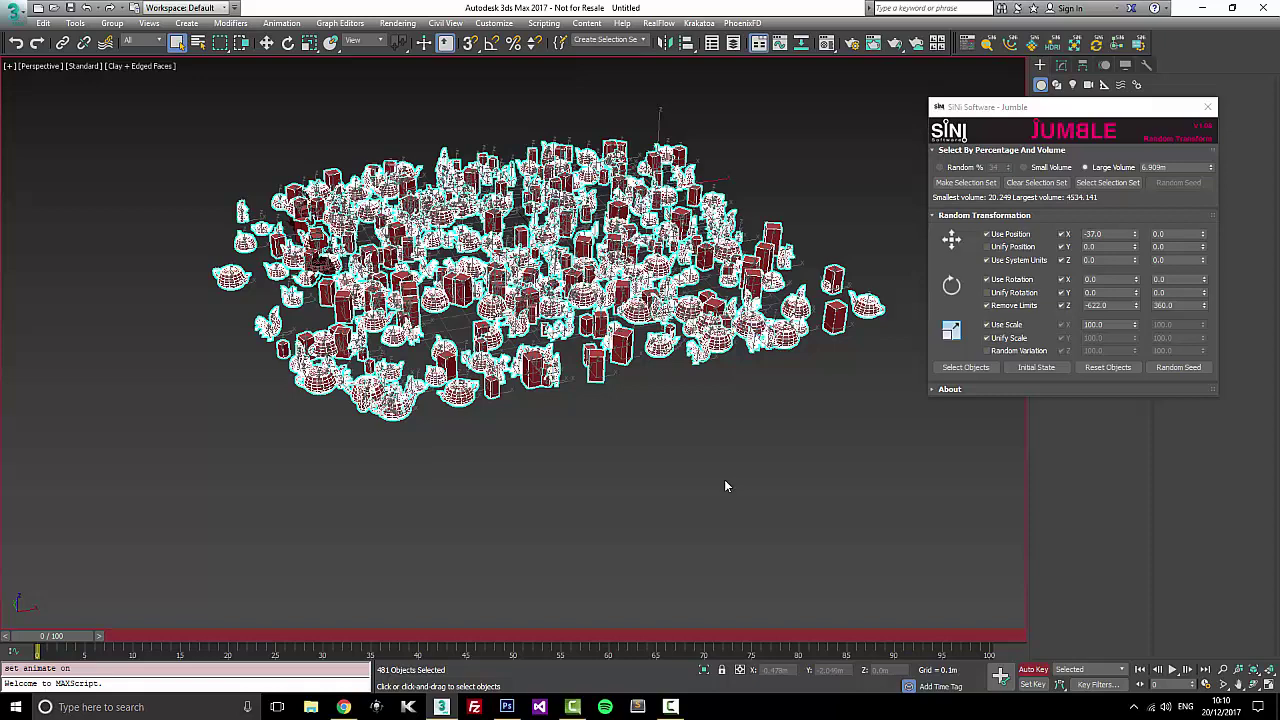
click(1135, 326)
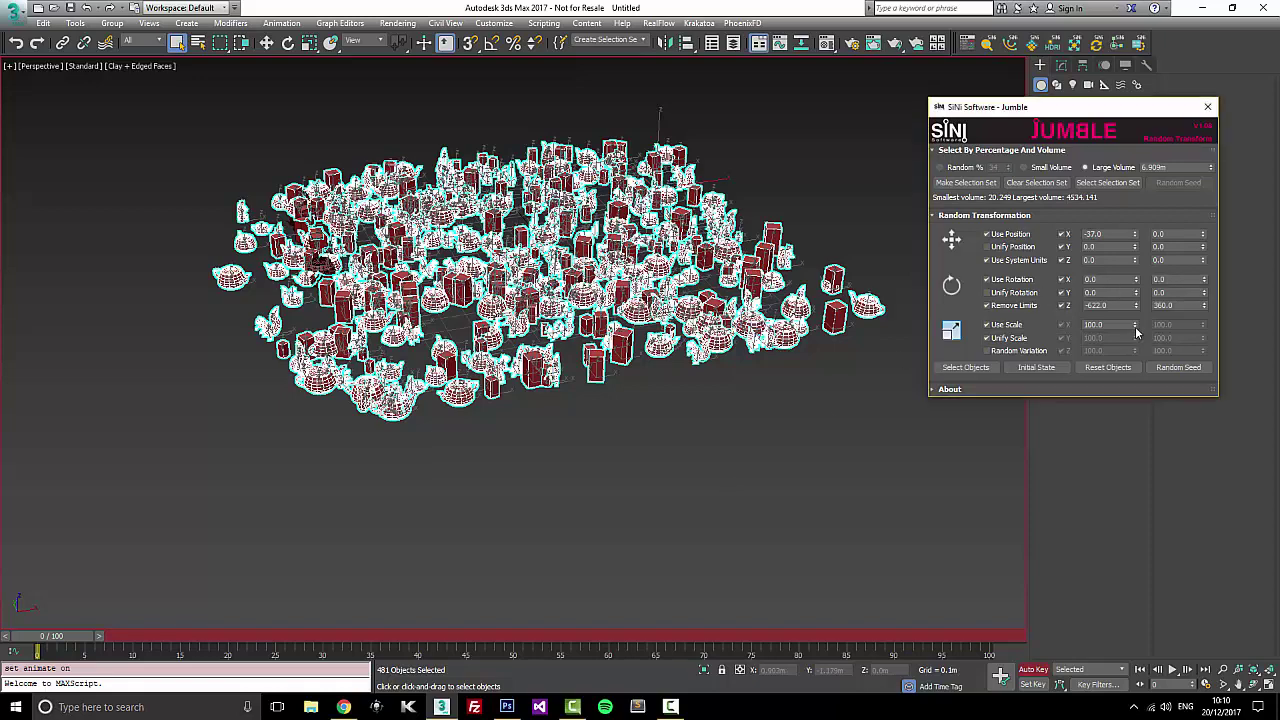
drag(1136, 537, 1148, 45)
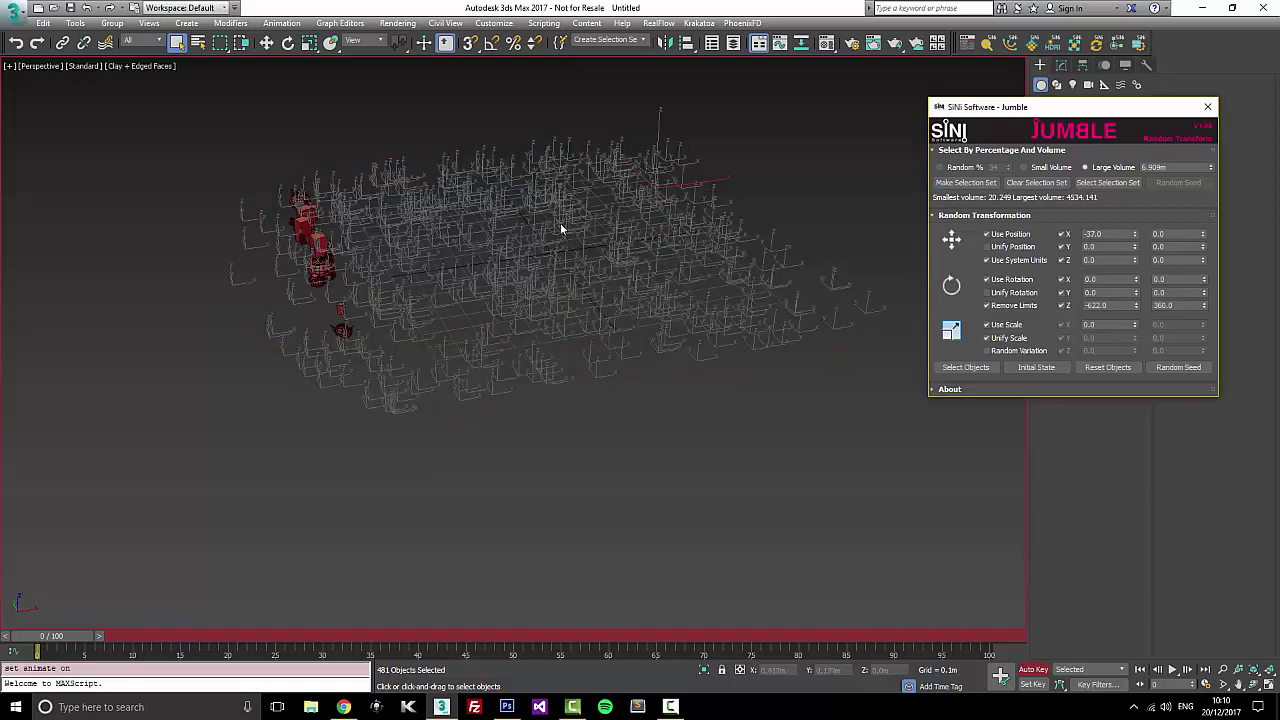
Step: At frame 100, set the Jumble scale back to 100, then scrub back toward the start
drag(60, 640, 1064, 628)
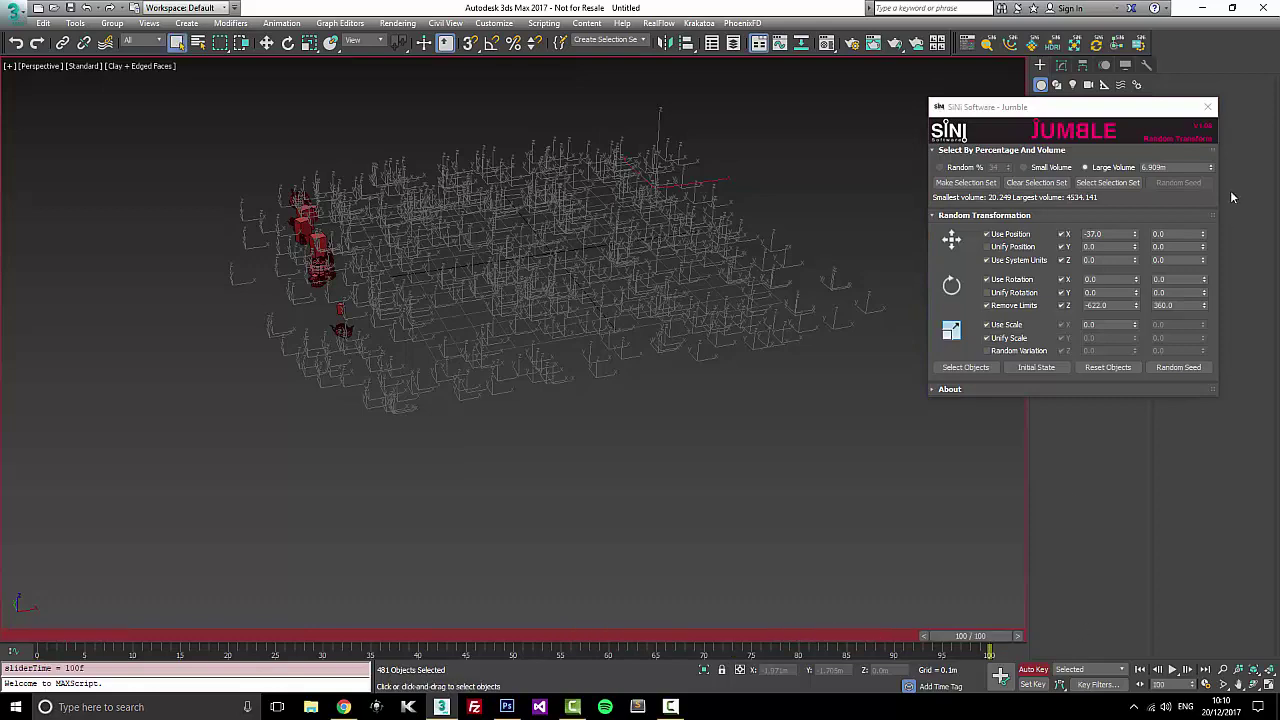
mouse_move(1135, 326)
mouse_down()
mouse_move(1130, 240)
mouse_move(1111, 326)
mouse_up()
double_click(1111, 326)
text(100)
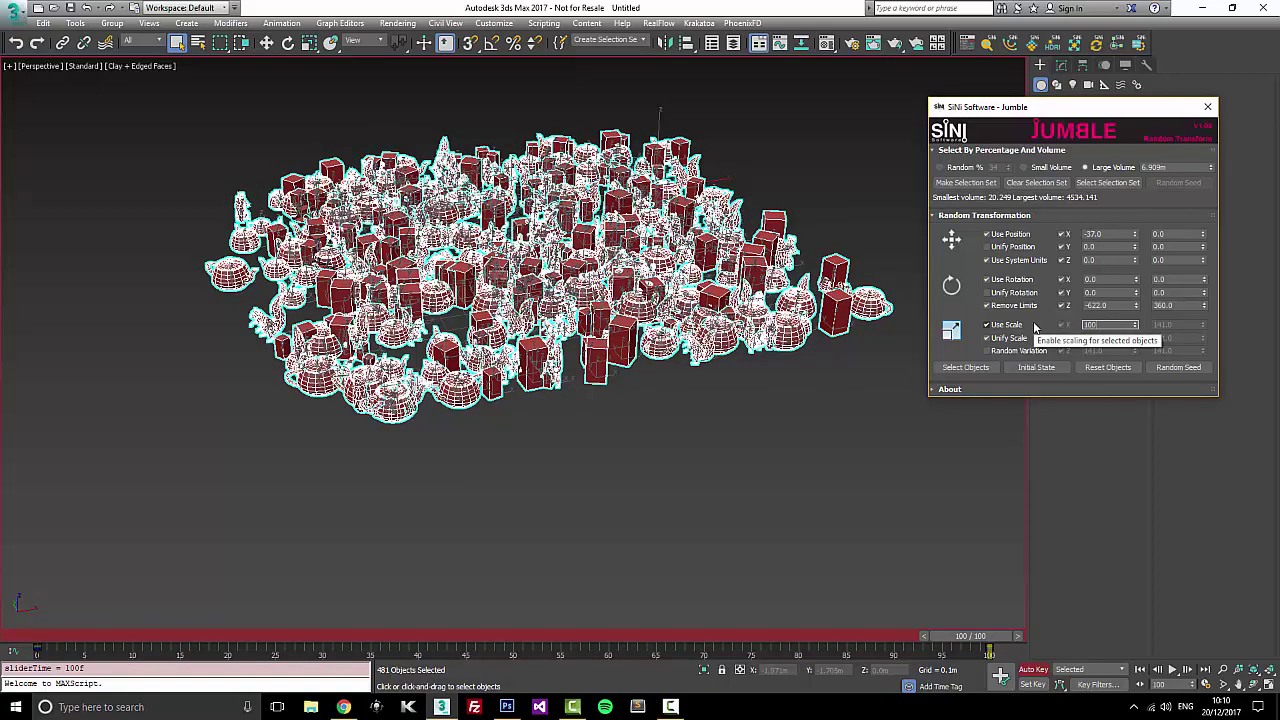
key(Return)
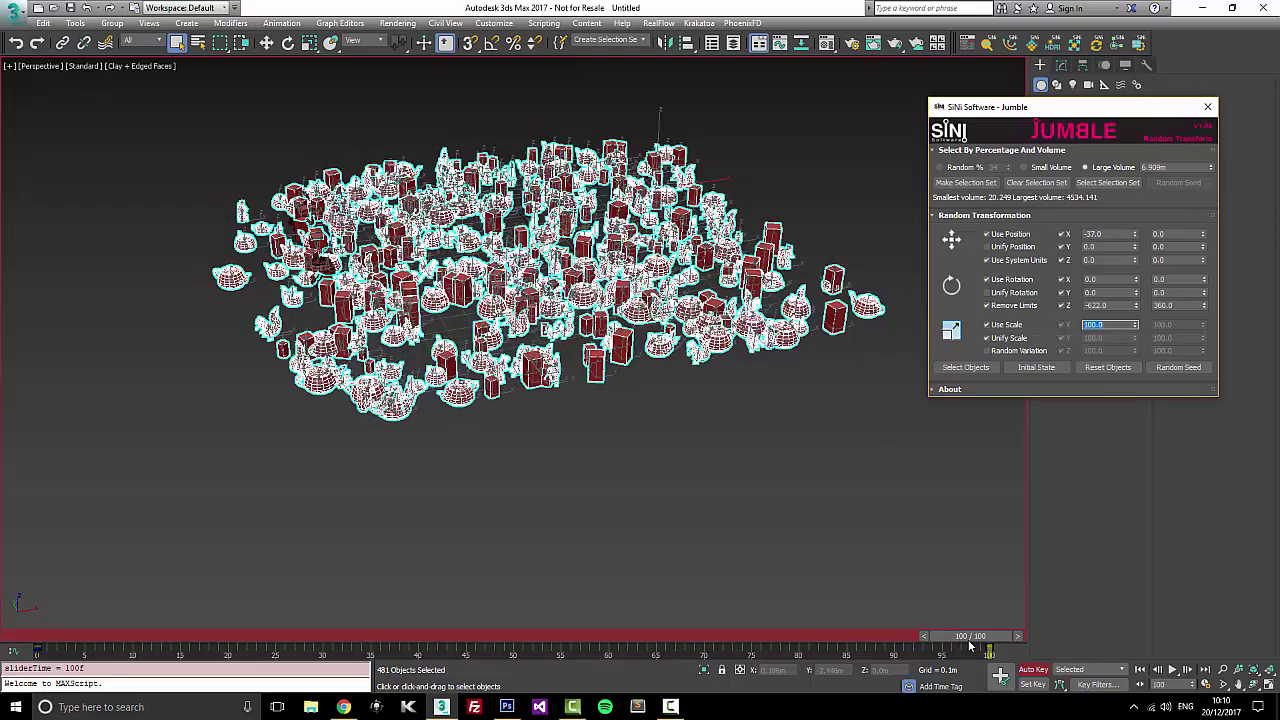
drag(968, 641, 728, 641)
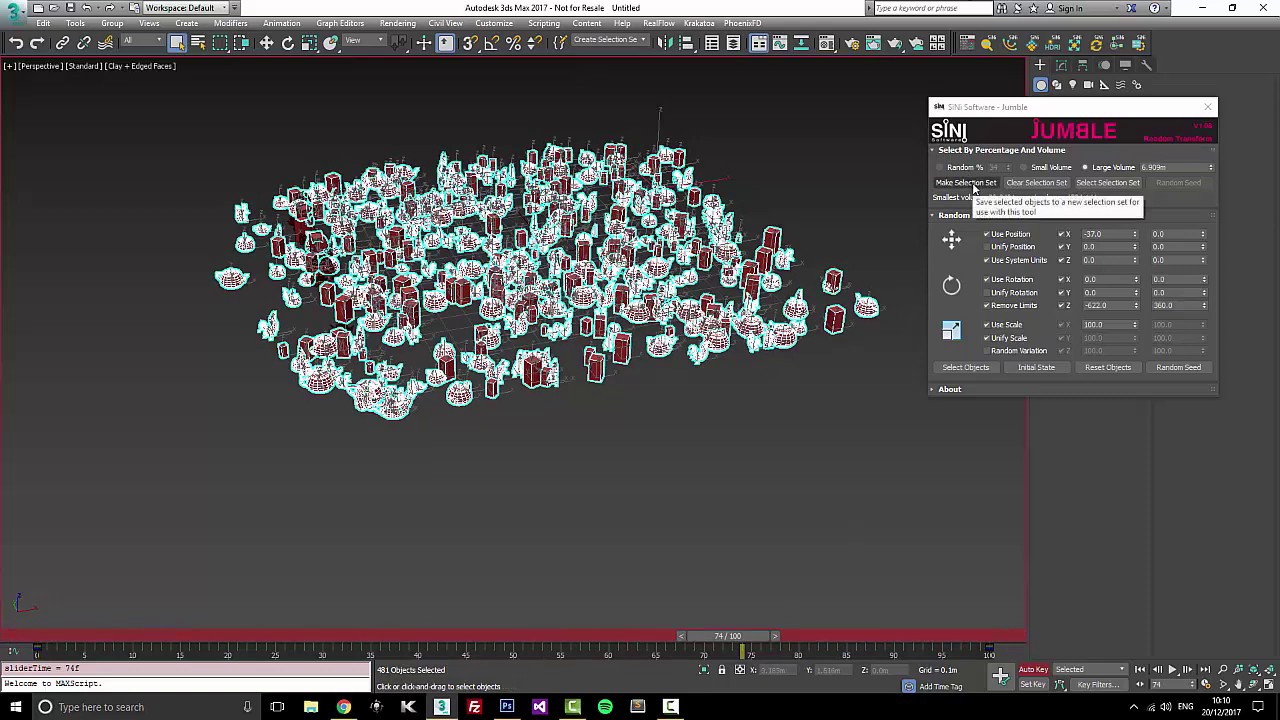
Step: Randomly select 34% (164 of 481) objects and drag their start key to about frame 20
click(966, 183)
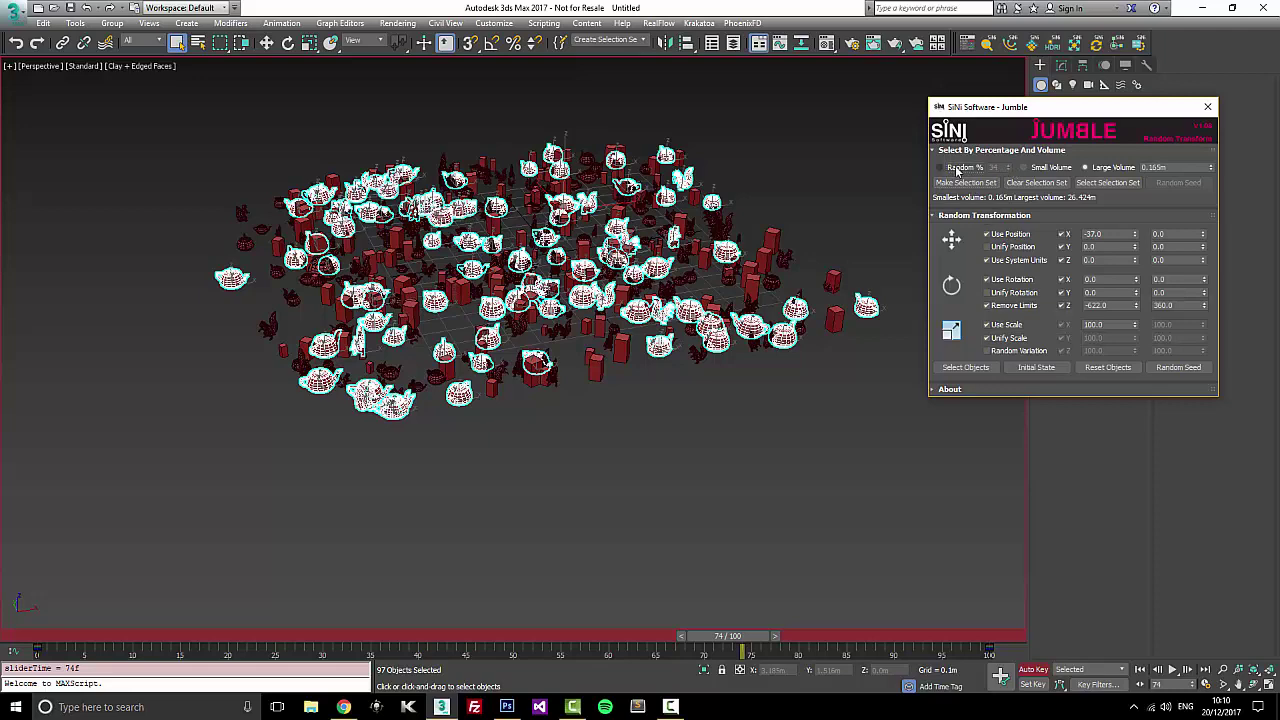
click(957, 167)
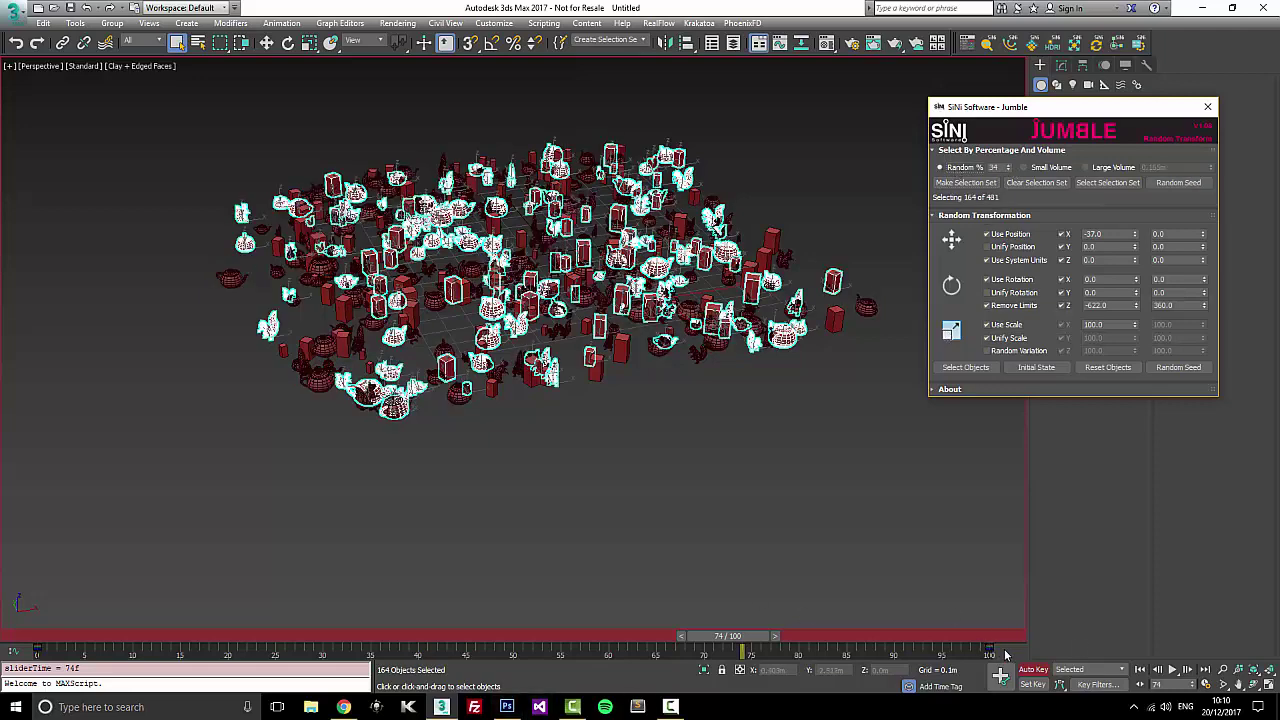
drag(141, 652, 209, 655)
drag(728, 636, 322, 638)
drag(1053, 108, 802, 110)
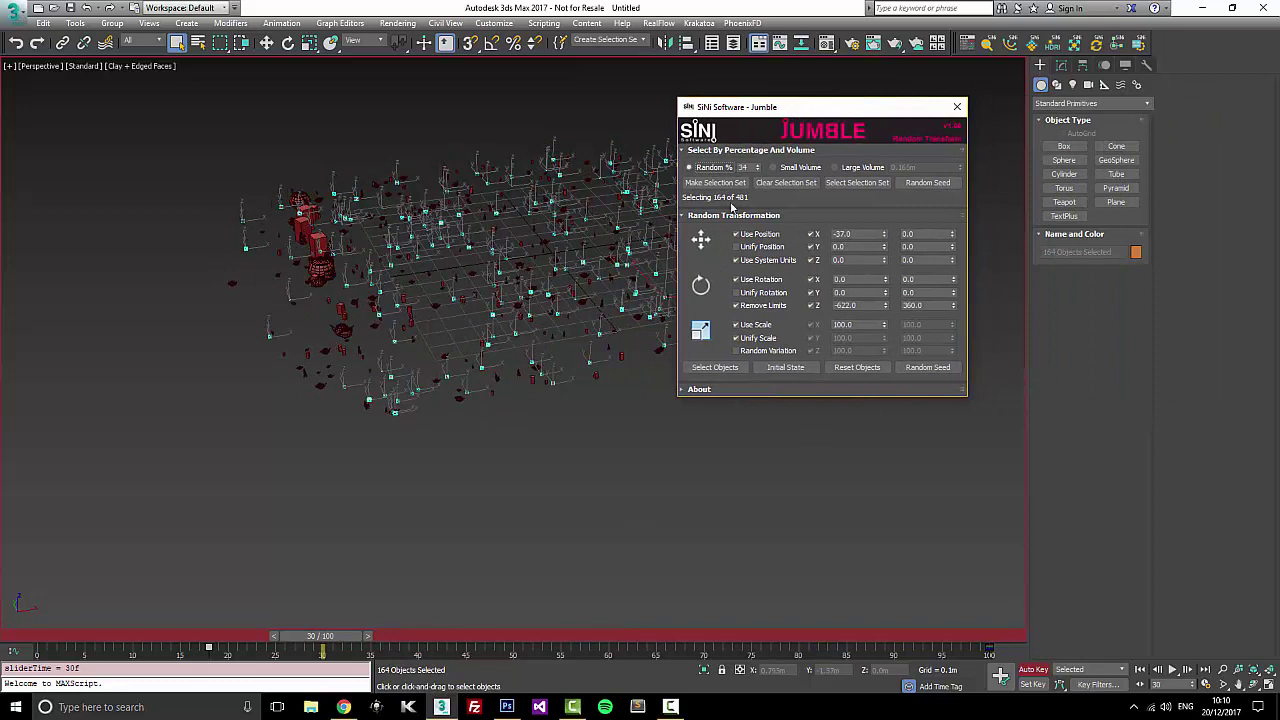
Step: Turn off Auto Key, reselect the 481 jumbled objects and reset them to their original state
click(518, 446)
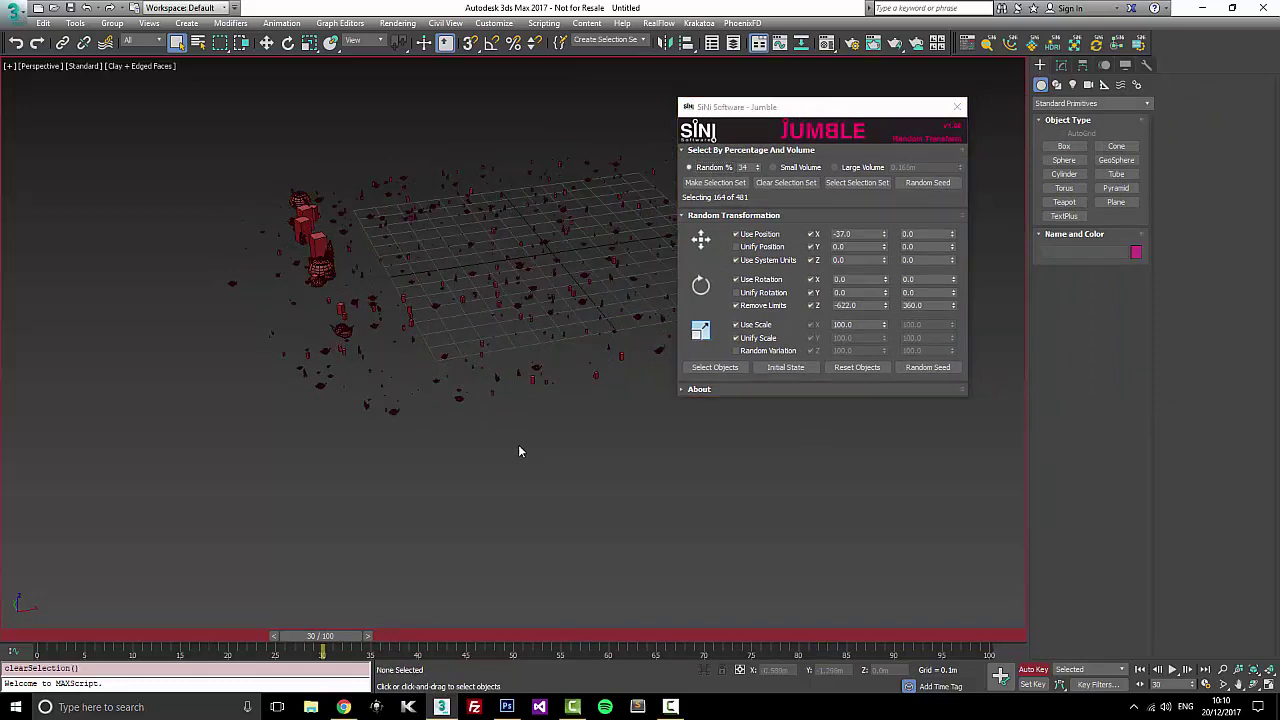
click(1032, 670)
drag(843, 98, 979, 104)
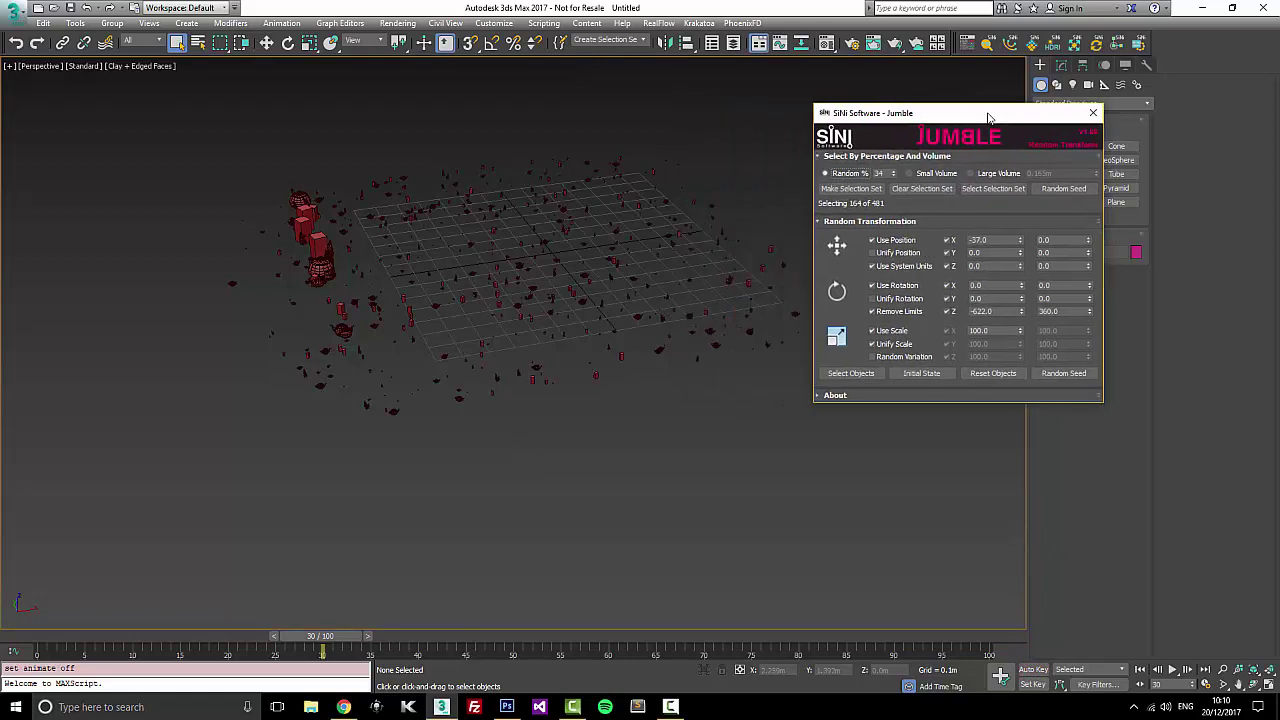
click(850, 373)
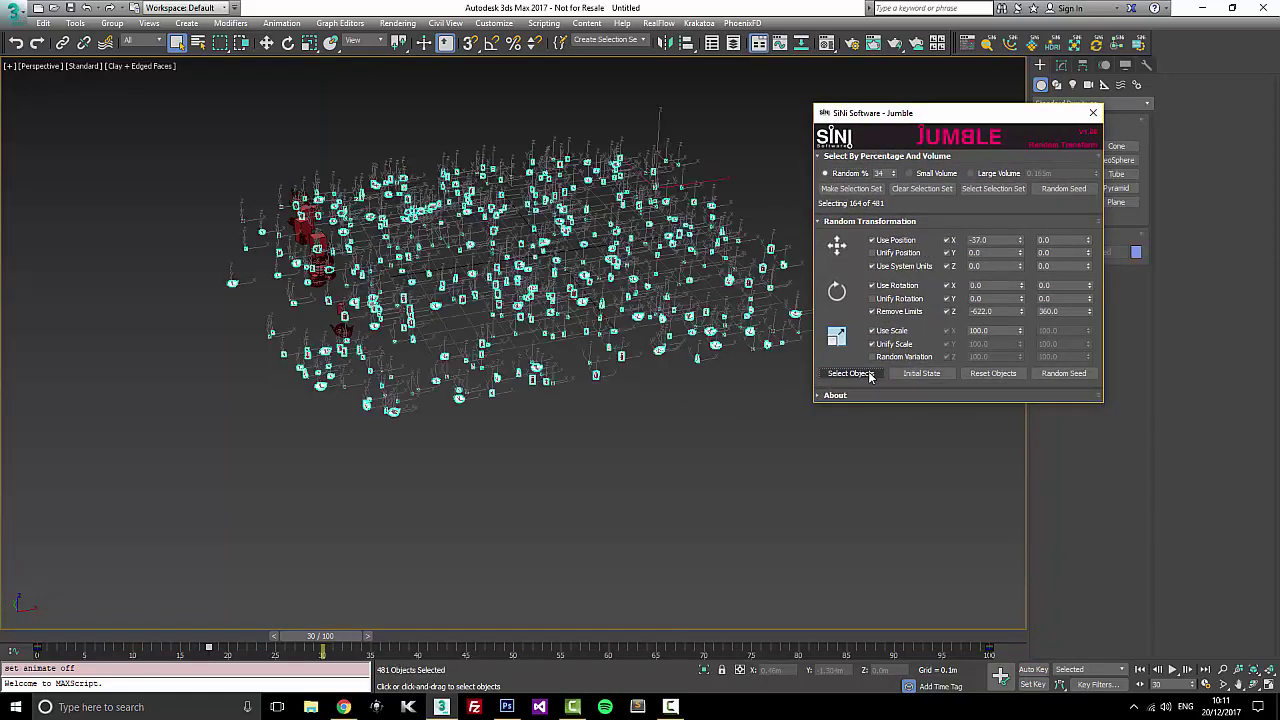
click(993, 374)
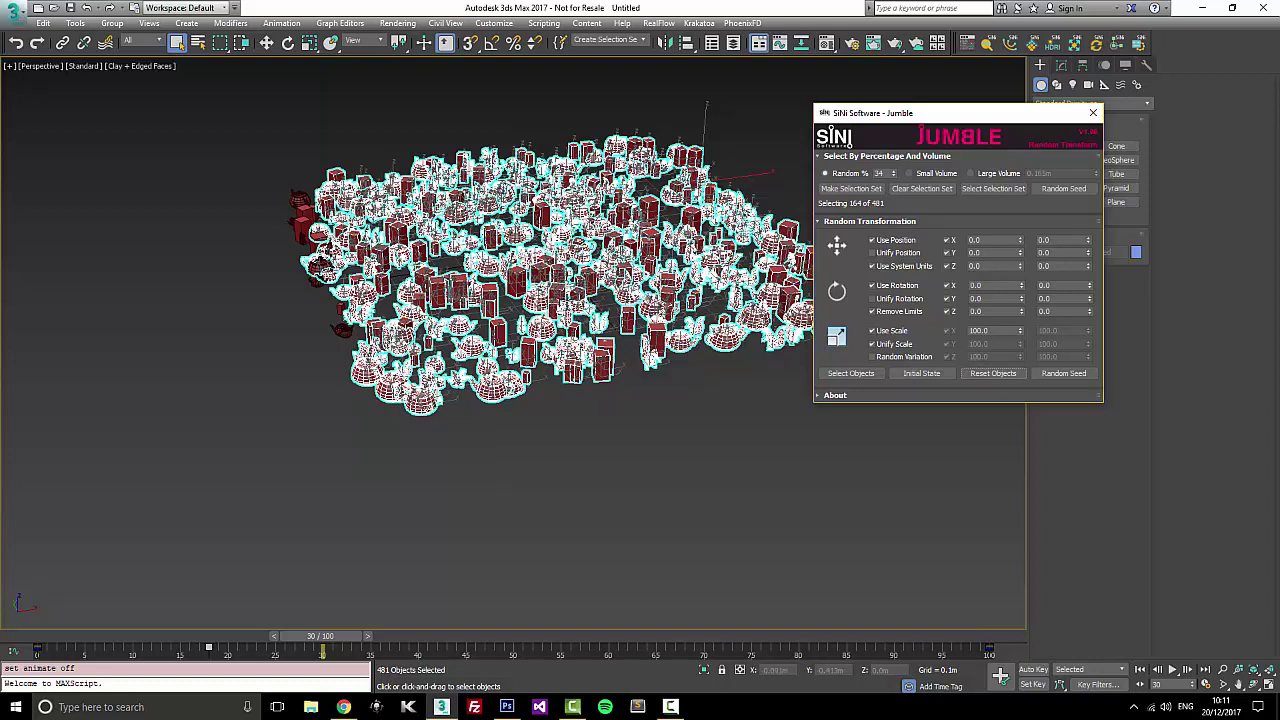
alt+middle_drag(458, 240, 687, 76)
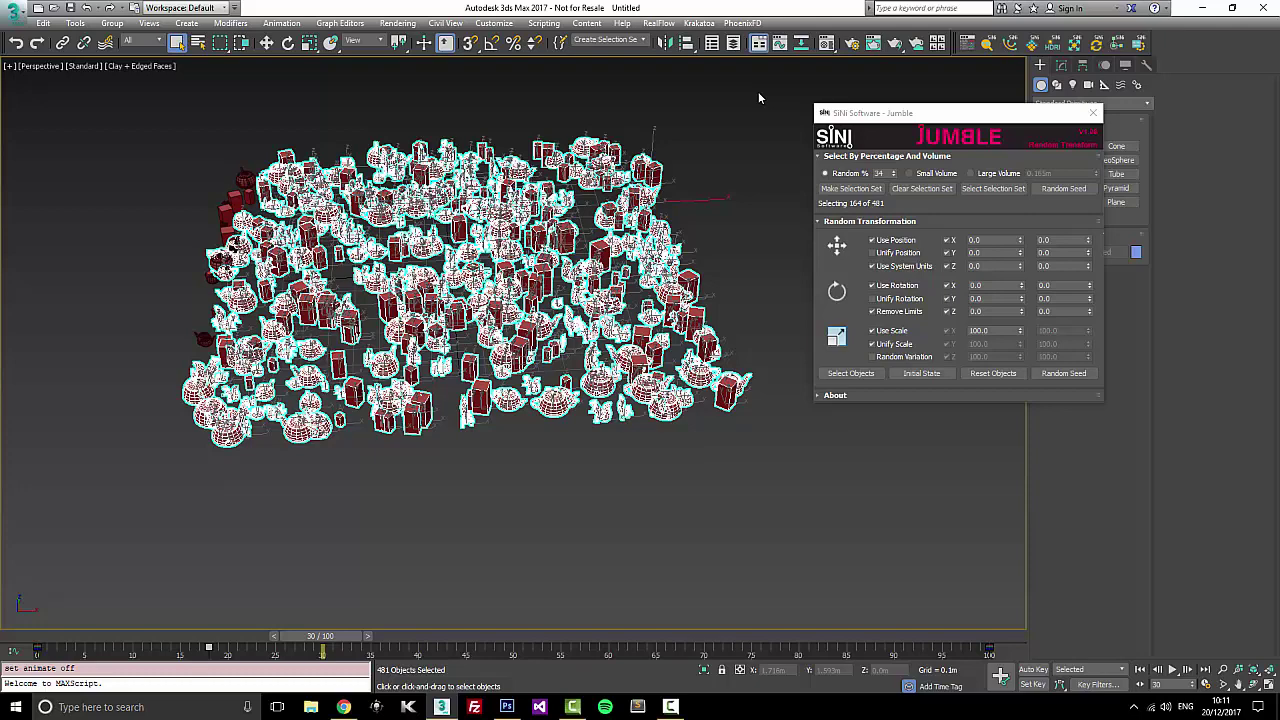
Step: Clear the selection and region-select all 500 objects
alt+middle_drag(665, 160, 688, 154)
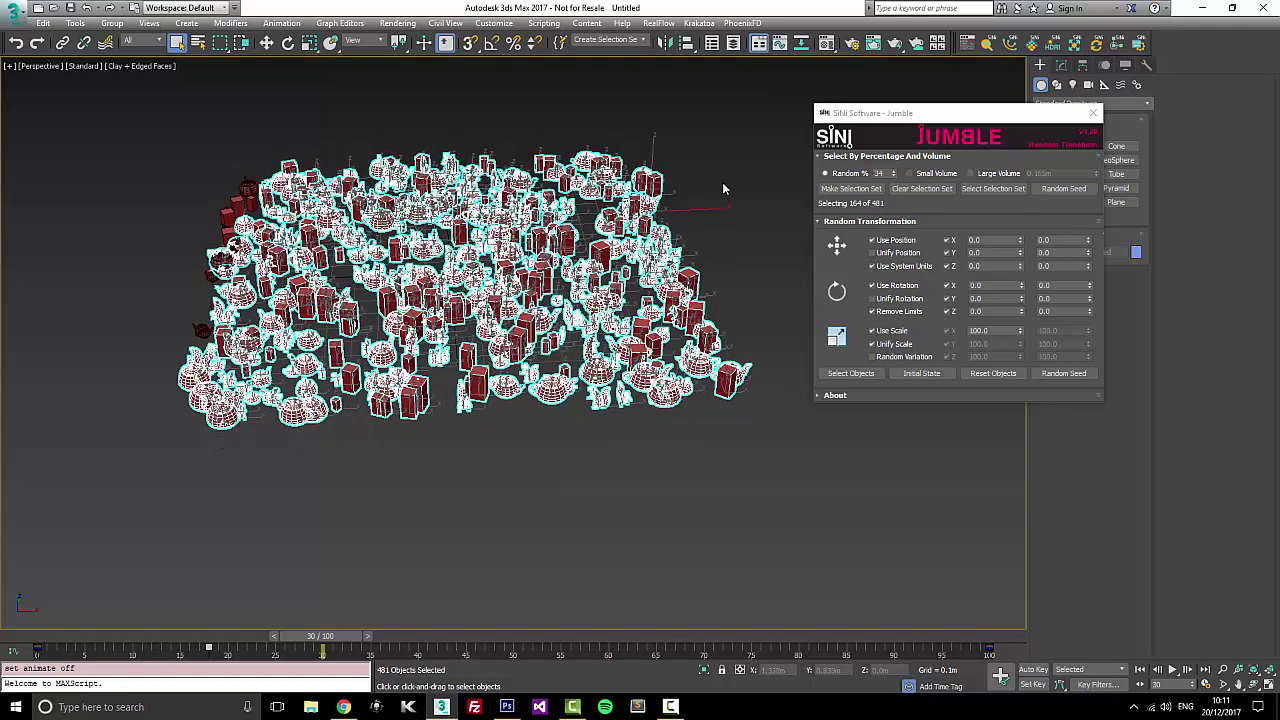
click(790, 130)
drag(760, 115, 148, 546)
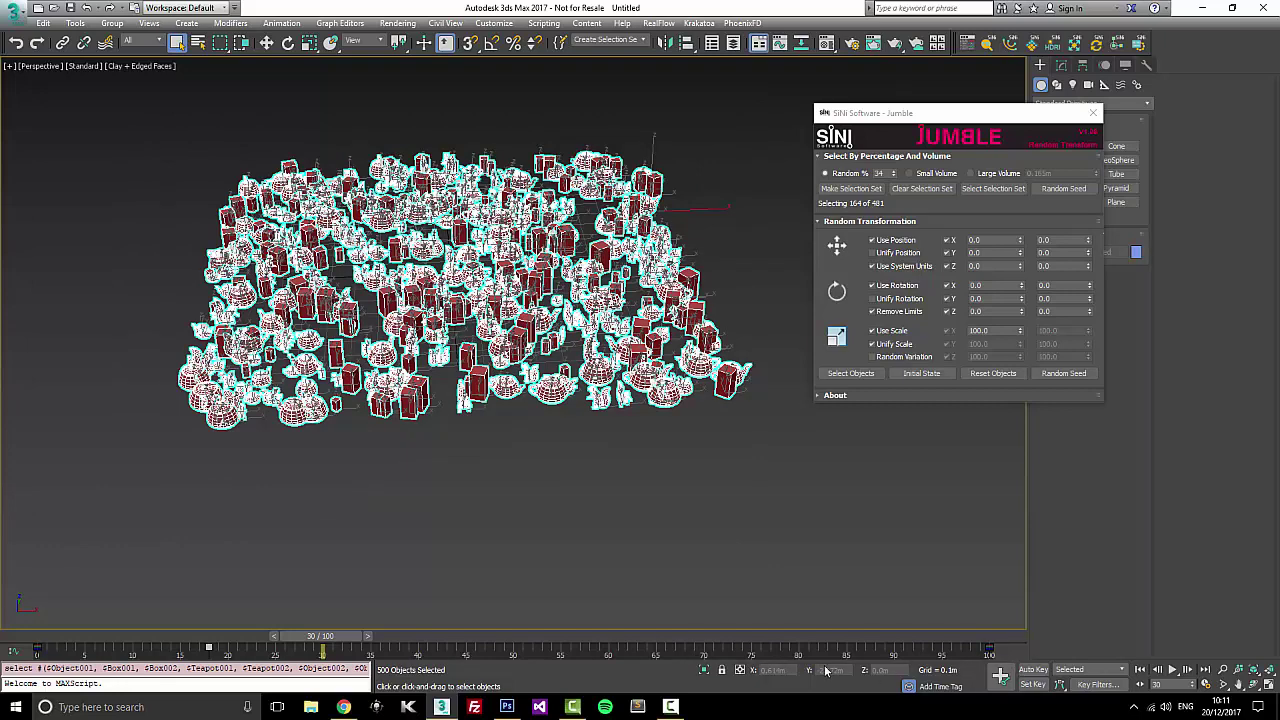
Step: Zero the objects' absolute X and Y positions, then request Jumble's Initial State
key(w)
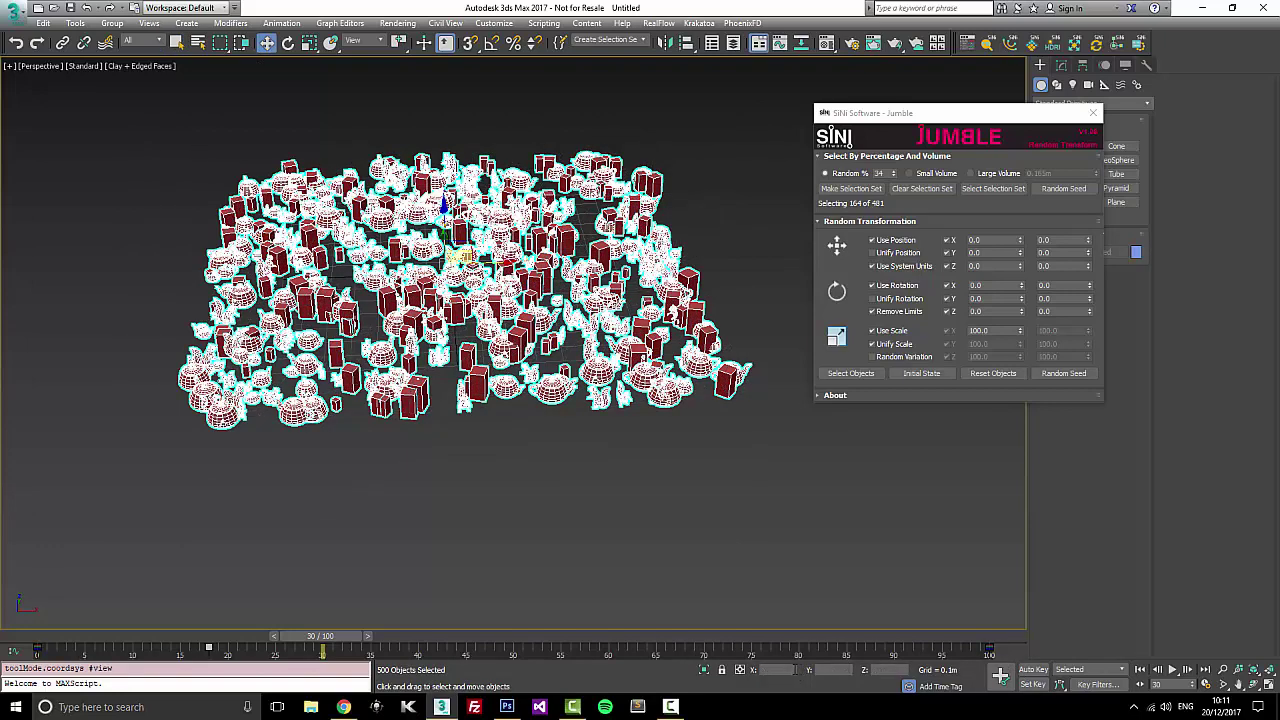
right_click(266, 43)
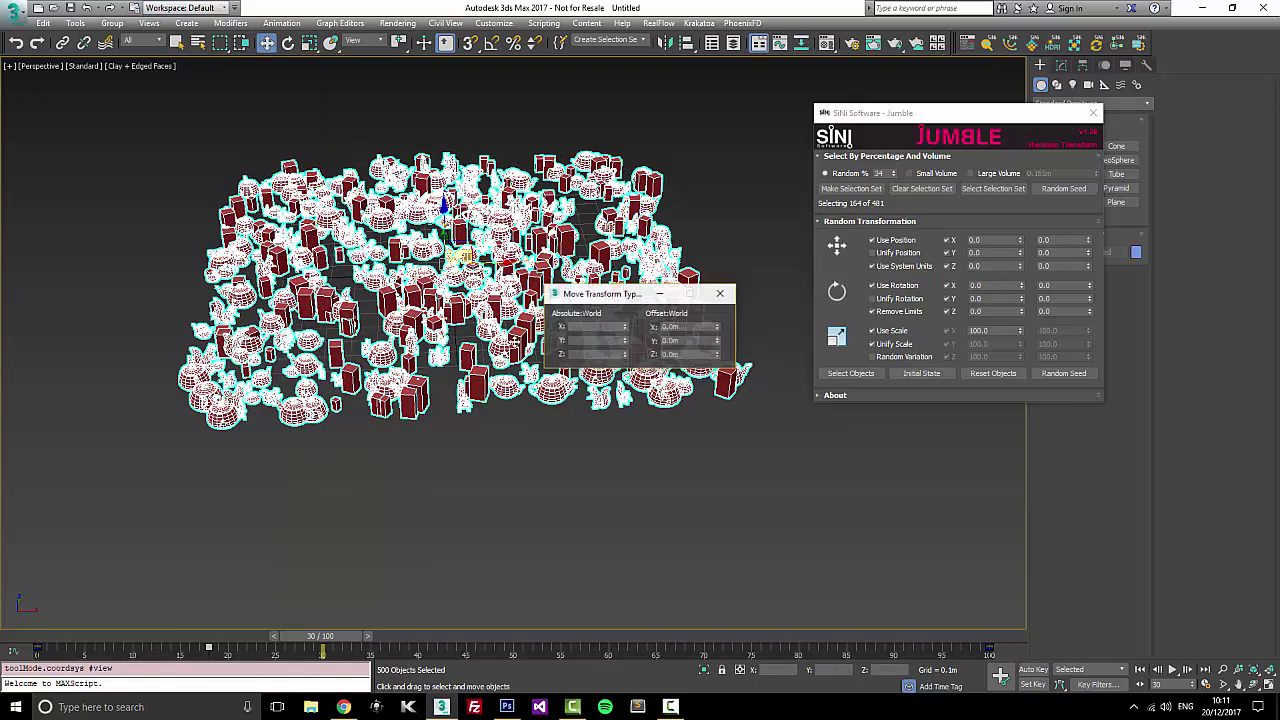
right_click(625, 328)
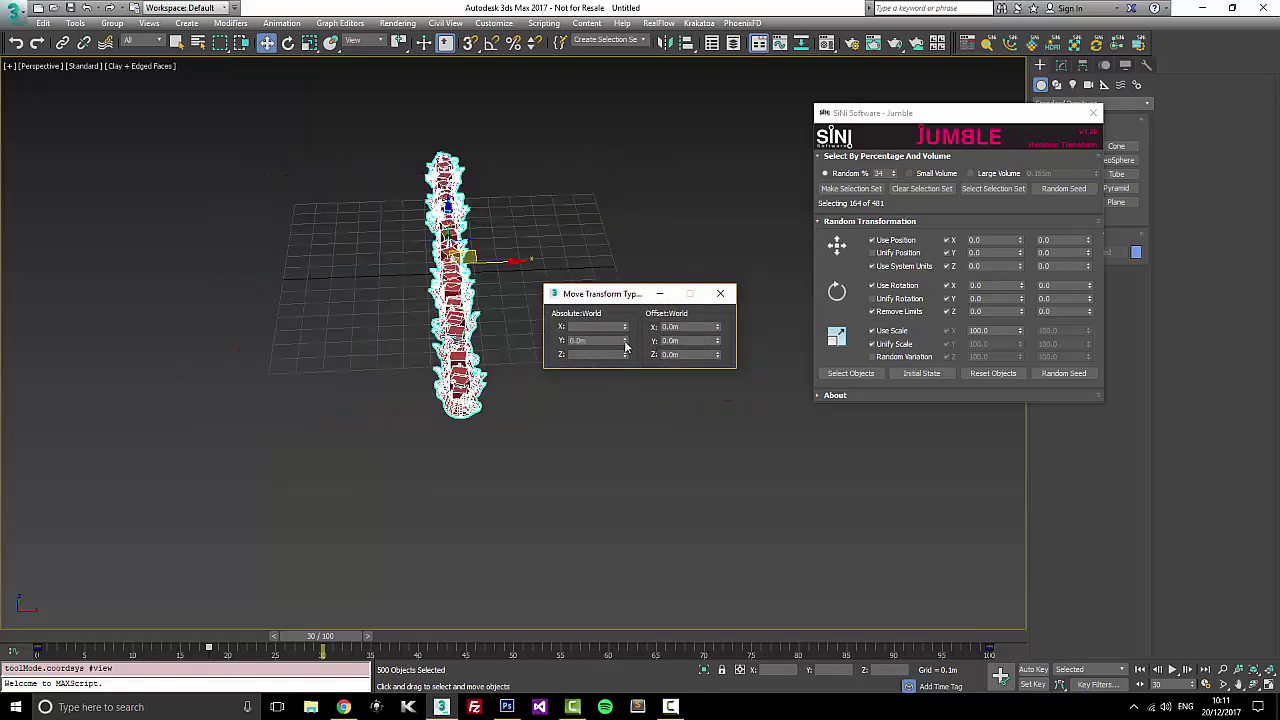
right_click(625, 341)
click(720, 293)
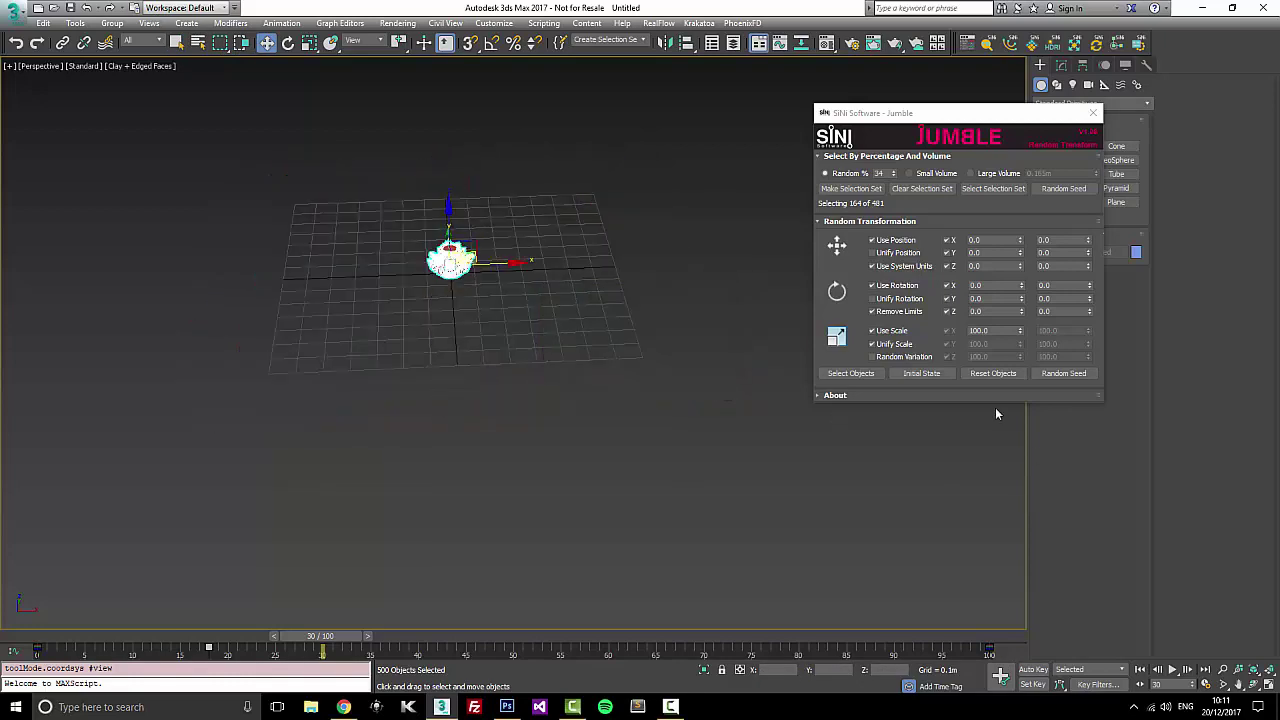
click(924, 374)
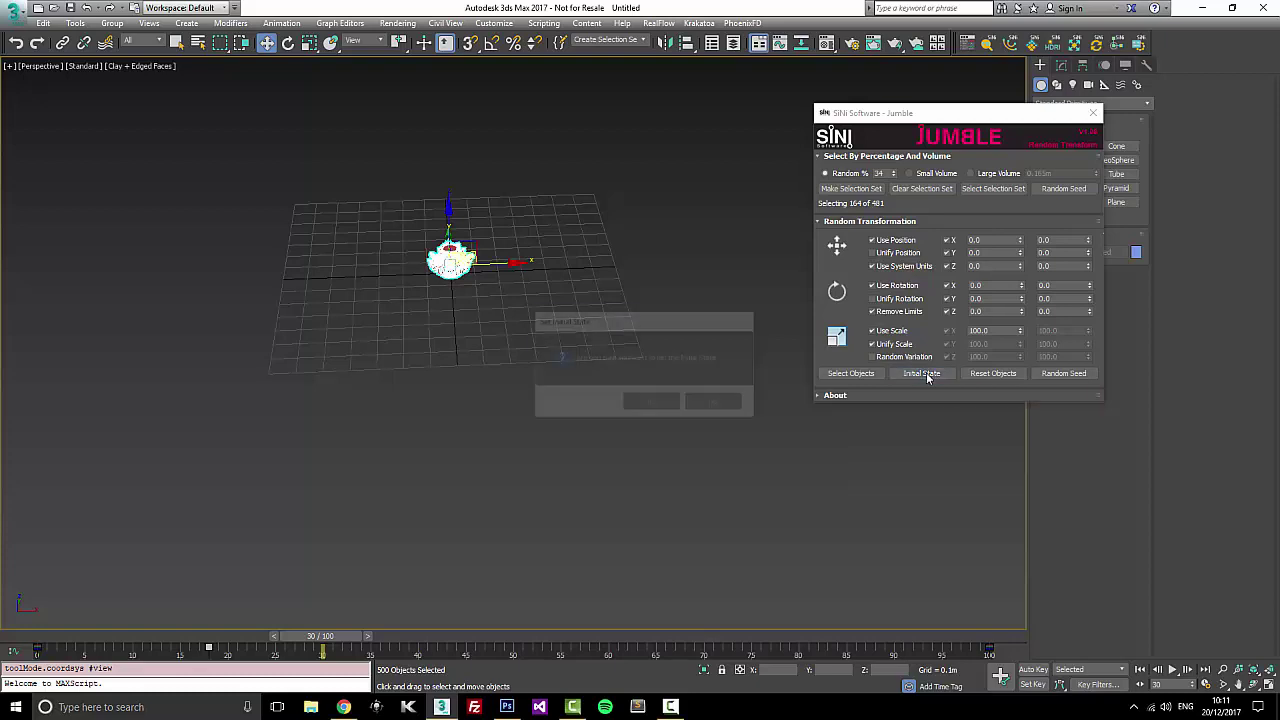
Step: Confirm the initial state, test X/Y spreads near 116/-88 and 130/-130, then reset objects
click(652, 404)
click(1021, 239)
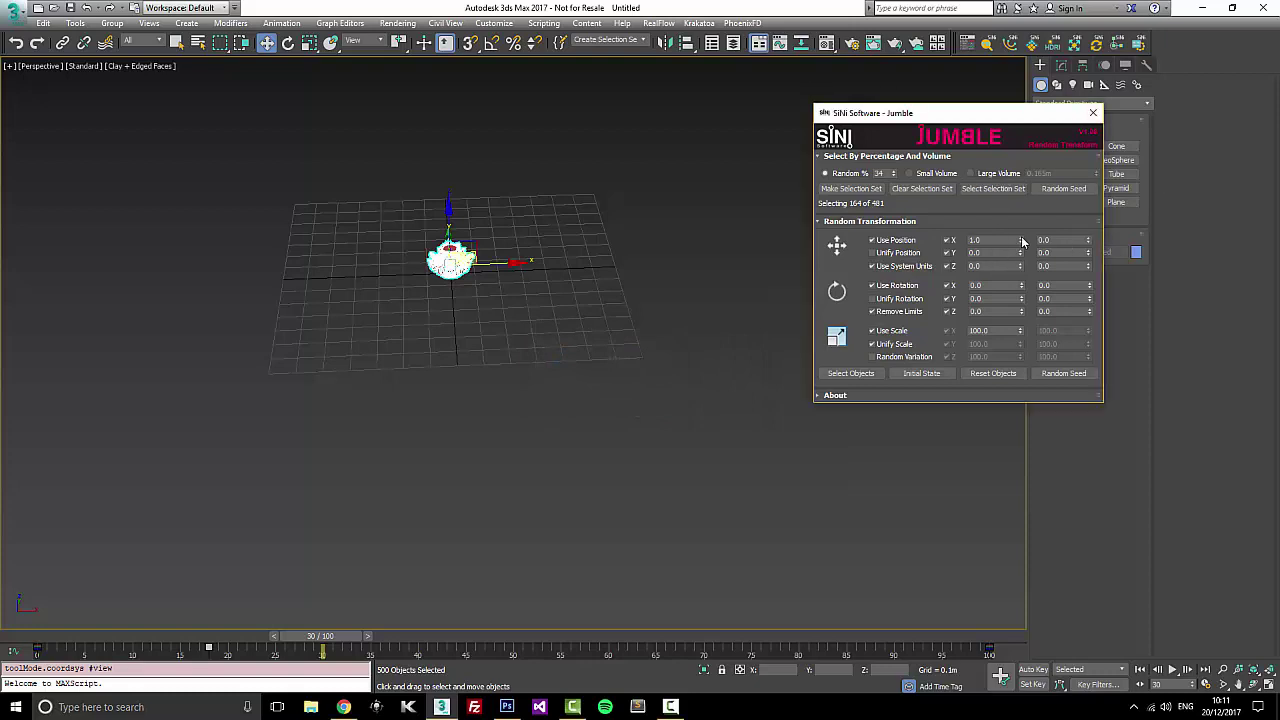
drag(1021, 239, 1089, 306)
drag(1021, 252, 1013, 164)
drag(1088, 253, 1088, 300)
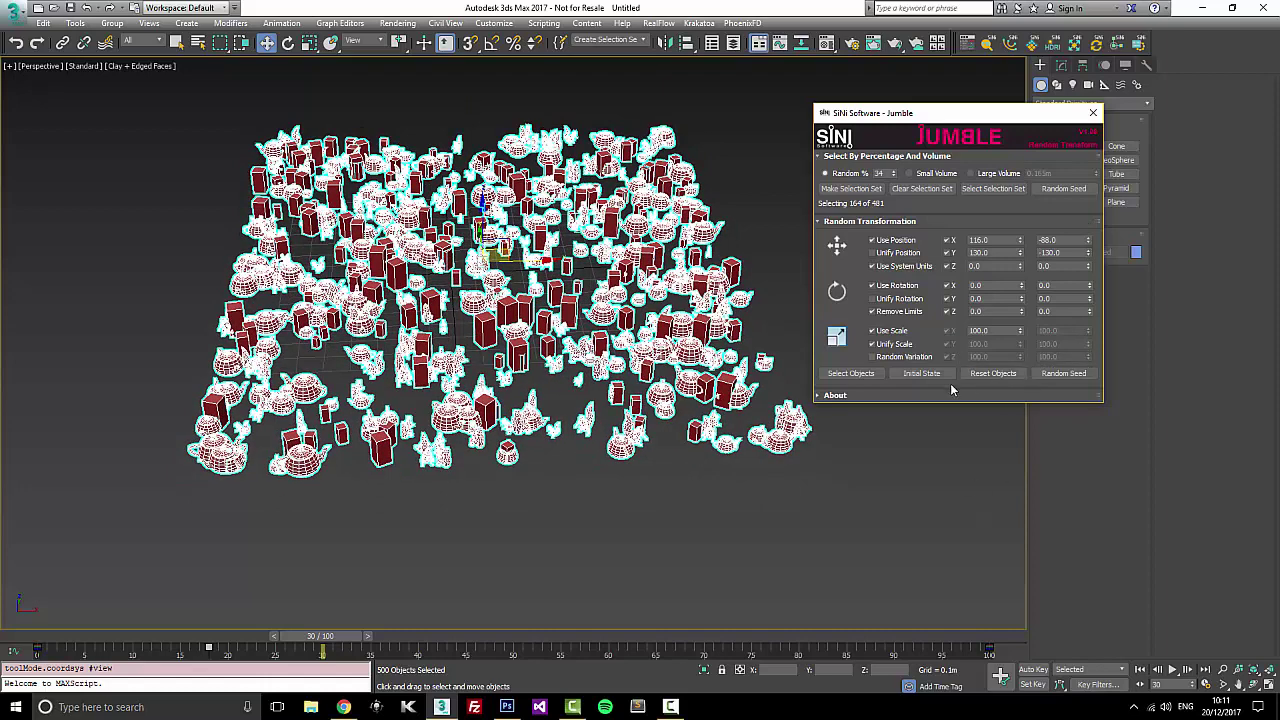
click(988, 374)
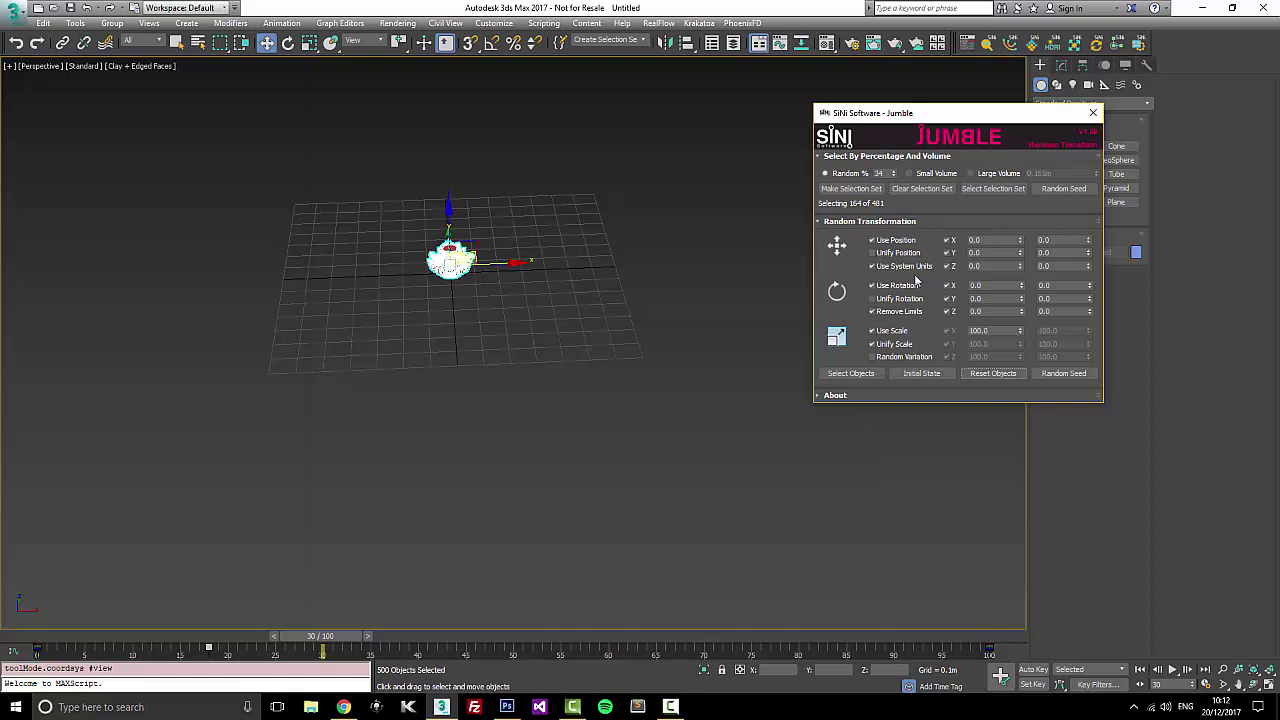
Step: Move the Jumble window left so it no longer covers the creation panel
drag(976, 116, 877, 110)
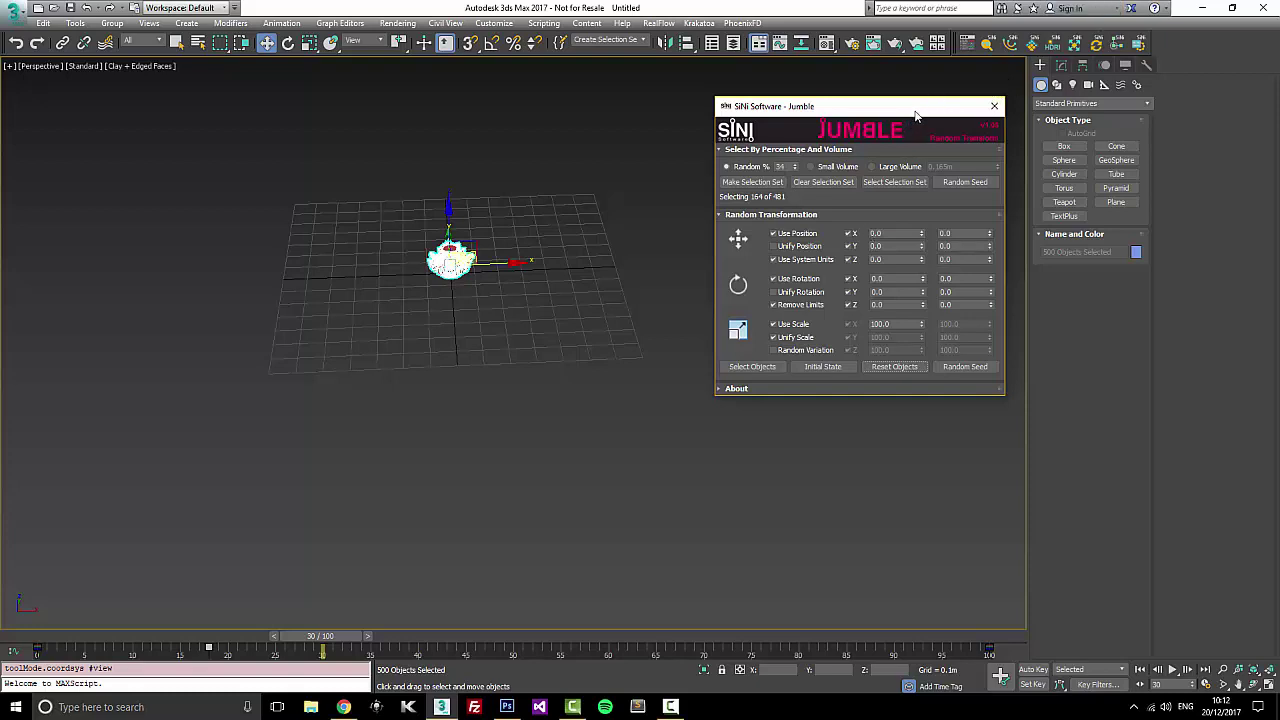
drag(914, 112, 792, 116)
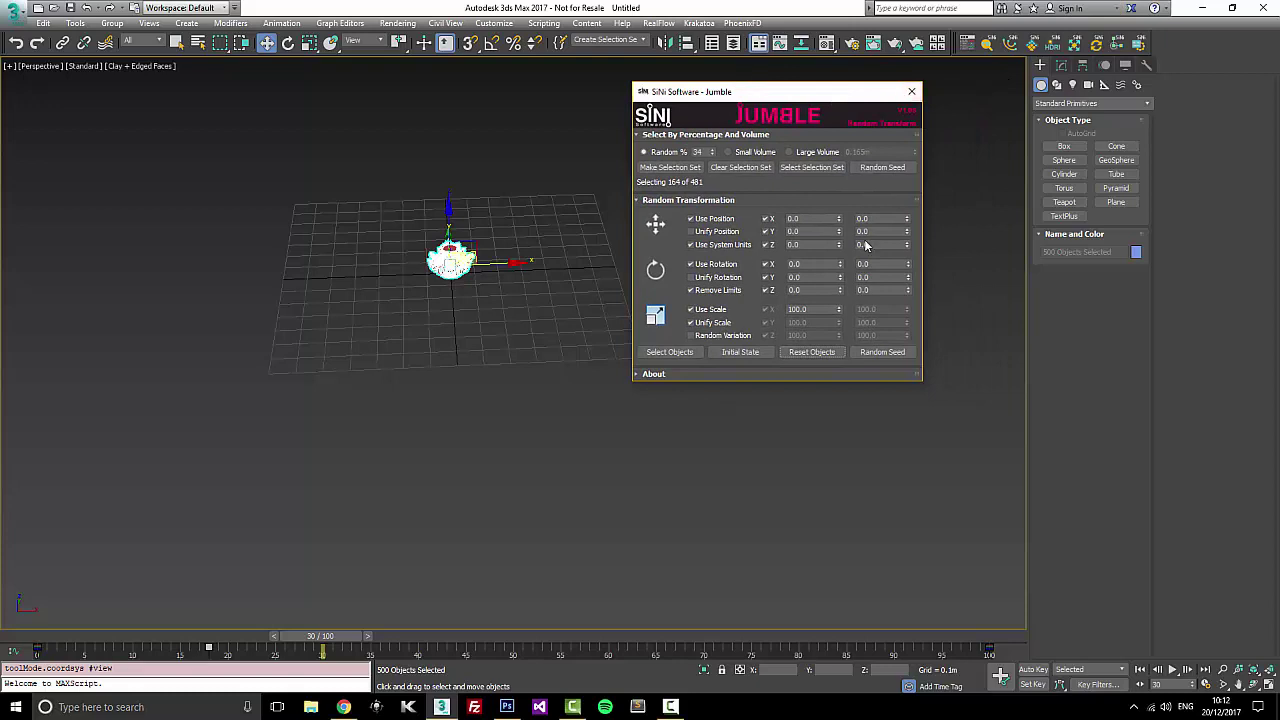